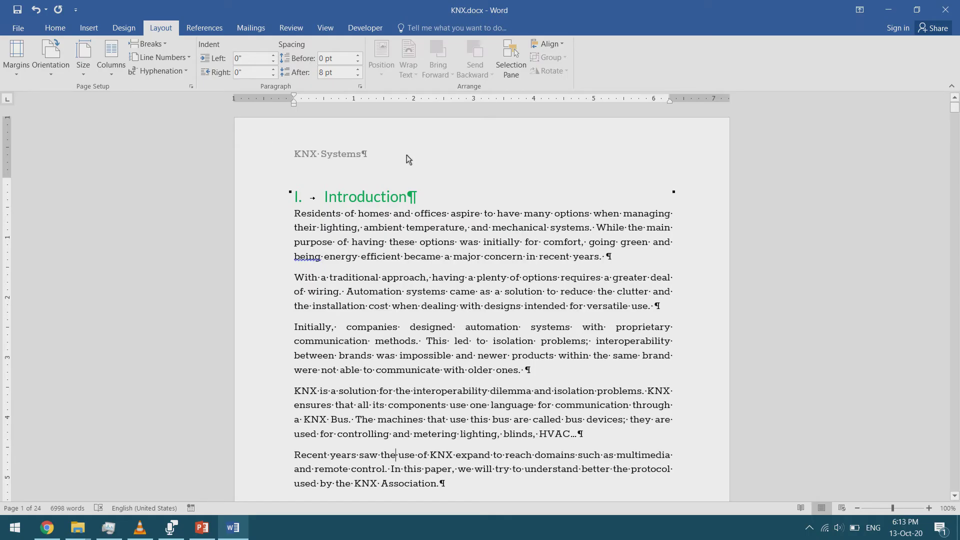
Step: Browse the document, check the footer, and return to the start of the document
scroll(406, 155, "down", 3)
scroll(407, 157, "down", 6)
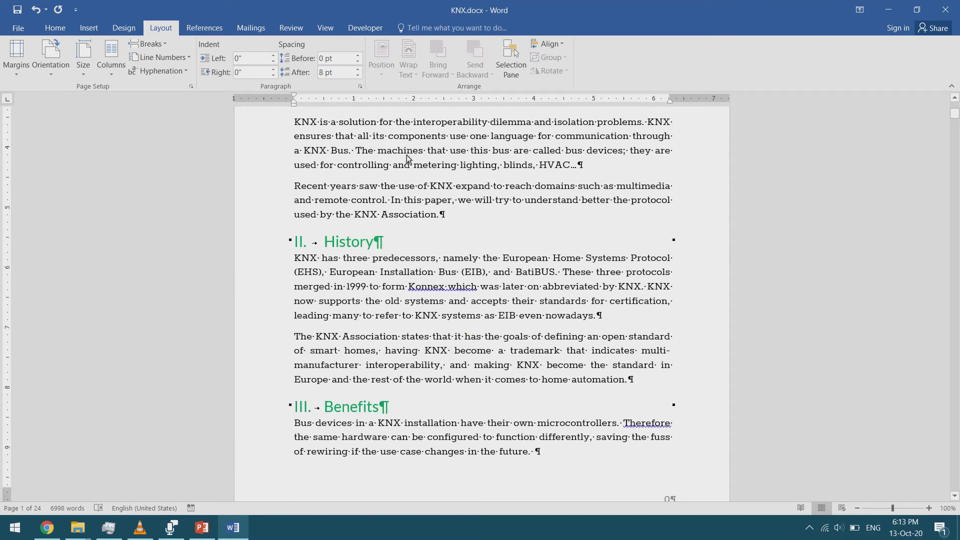
scroll(433, 370, "up", 3)
scroll(434, 370, "down", 4)
double_click(657, 265)
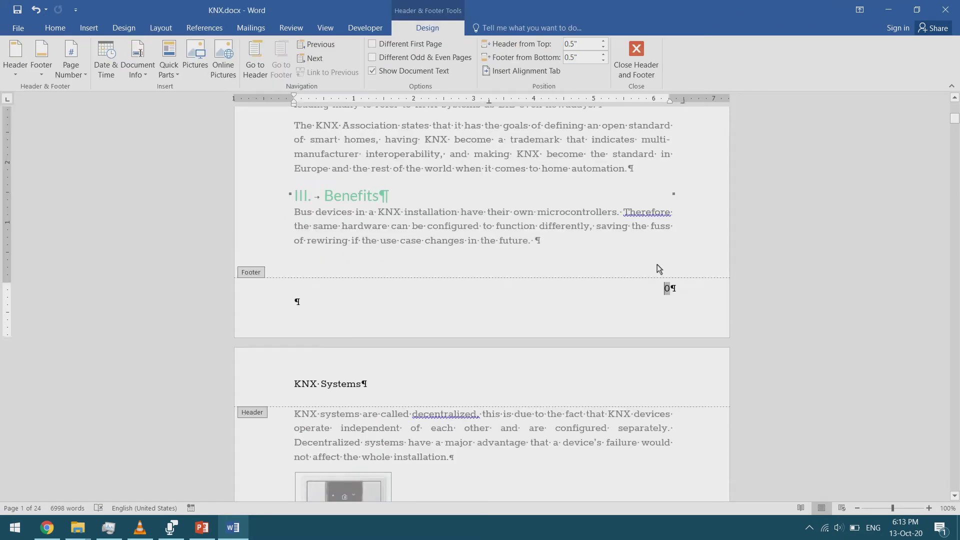
key("Escape")
scroll(673, 291, "down", 20)
scroll(676, 308, "down", 6)
scroll(676, 315, "up", 3)
scroll(675, 313, "up", 5)
key("ctrl+Home")
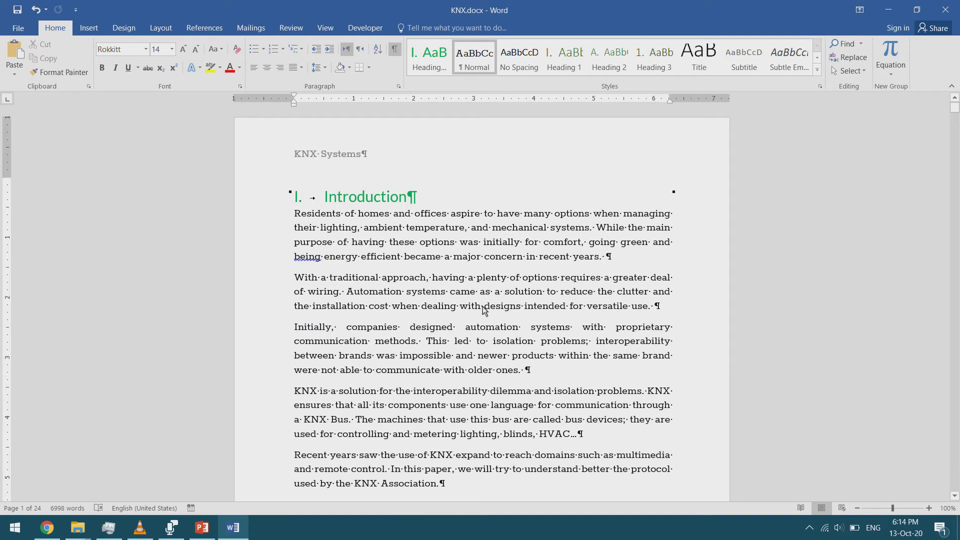
Step: Replace the header text KNX Systems with JTECH
double_click(380, 150)
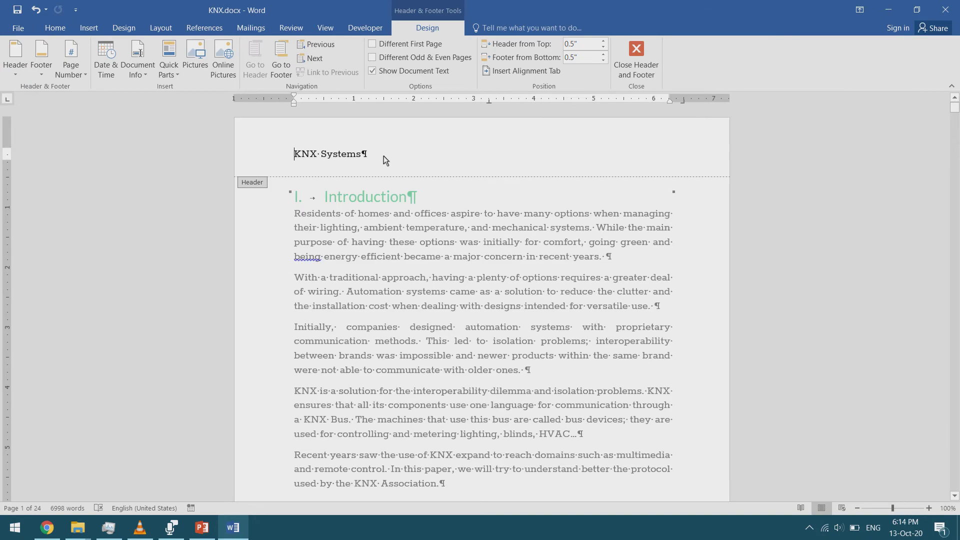
left_click_drag(388, 158, 206, 156)
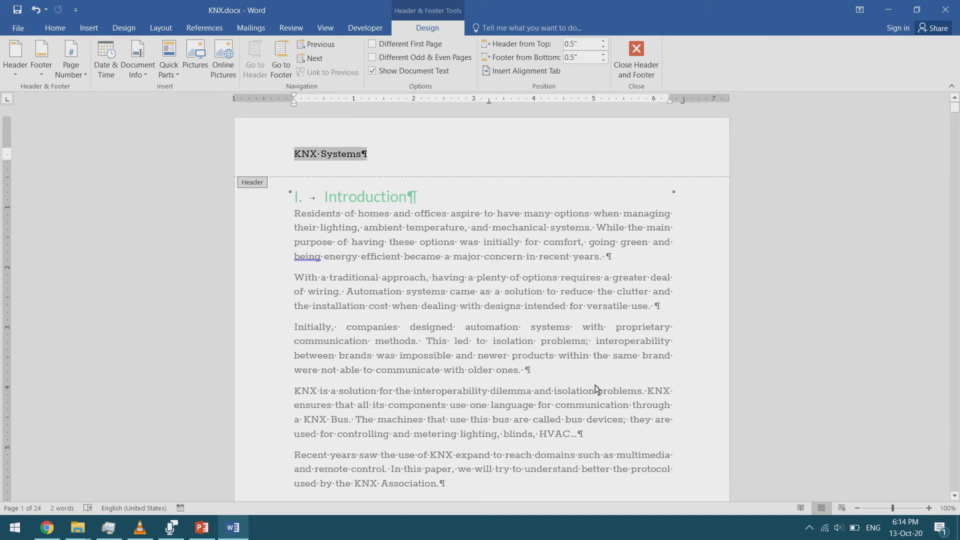
type("JTECH")
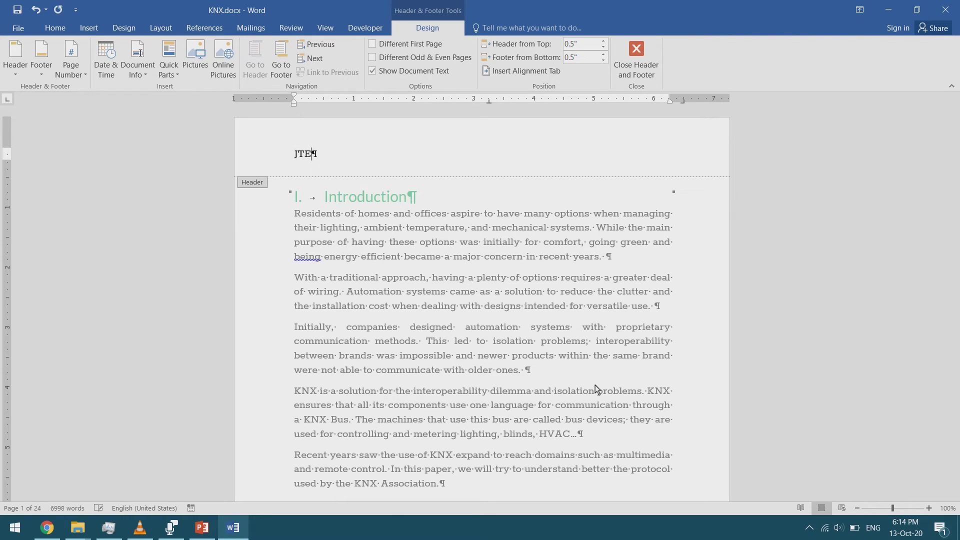
double_click(539, 343)
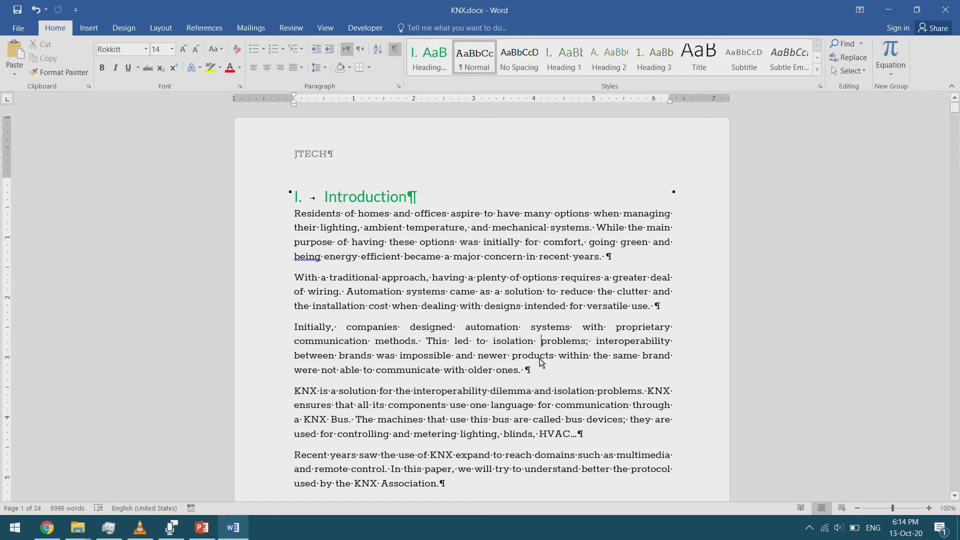
Step: Add the word Hello on the footer line beneath the page number
scroll(393, 237, "down", 8)
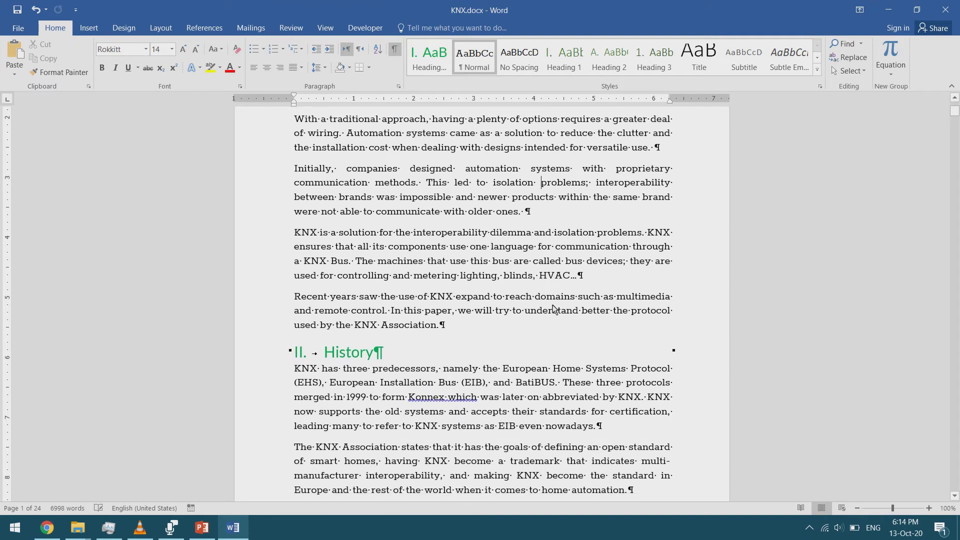
left_click(638, 429)
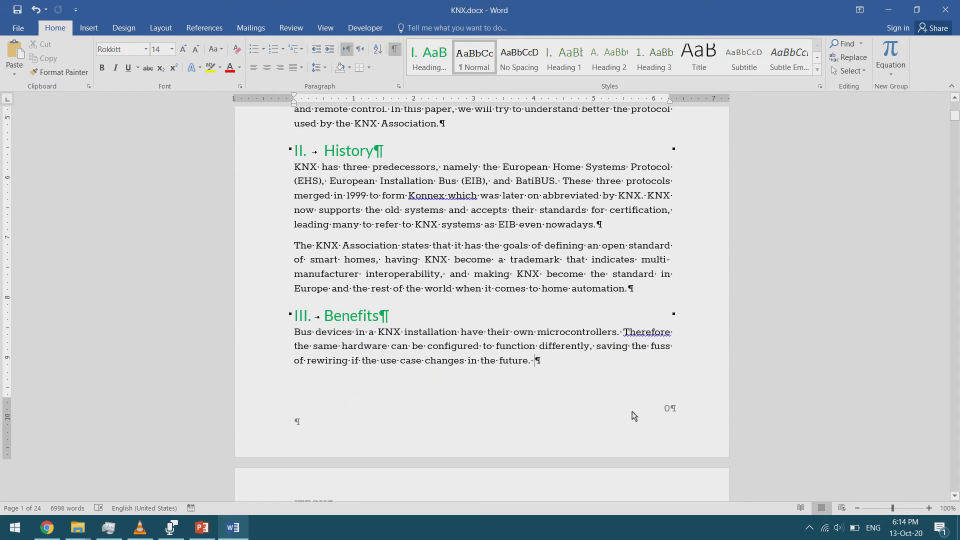
double_click(633, 412)
key("Down")
type("d")
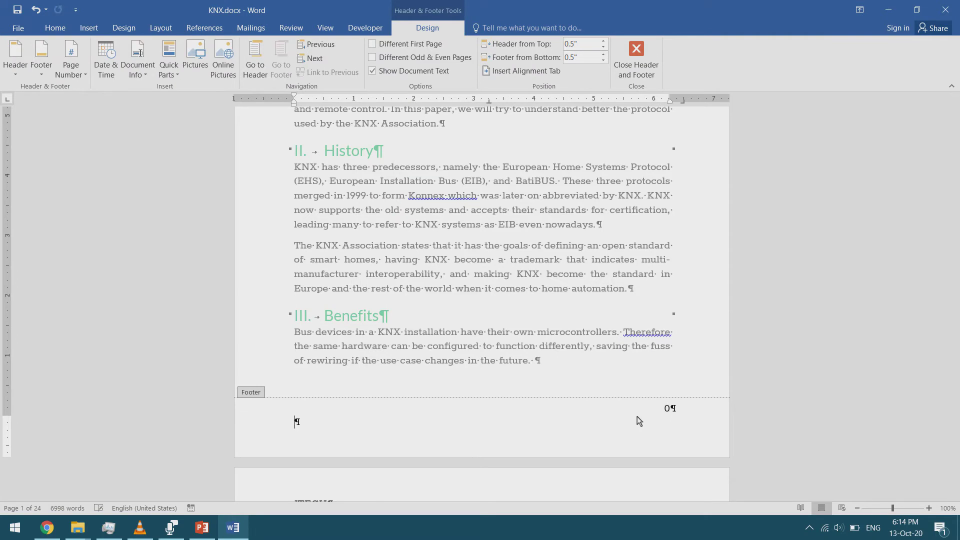
type("ello")
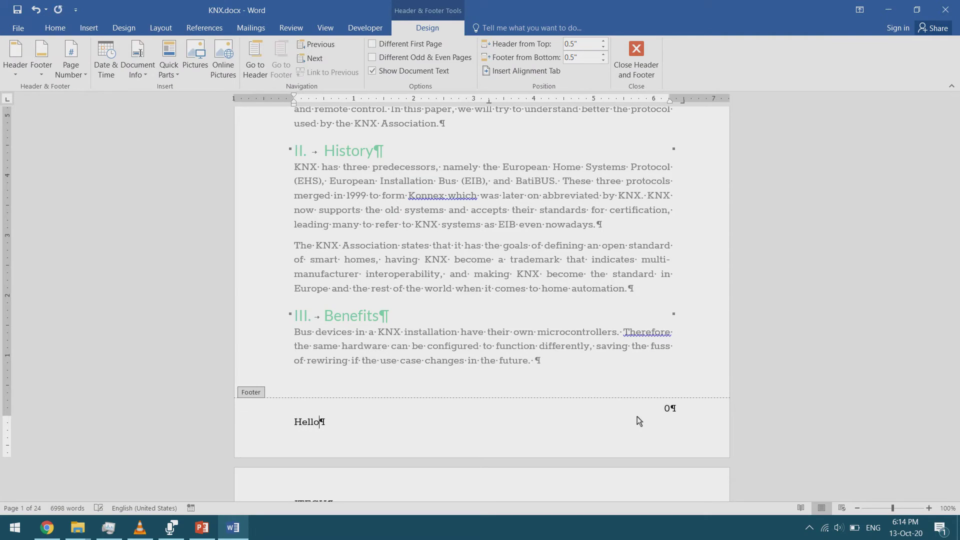
double_click(608, 351)
scroll(608, 353, "down", 6)
scroll(608, 350, "down", 8)
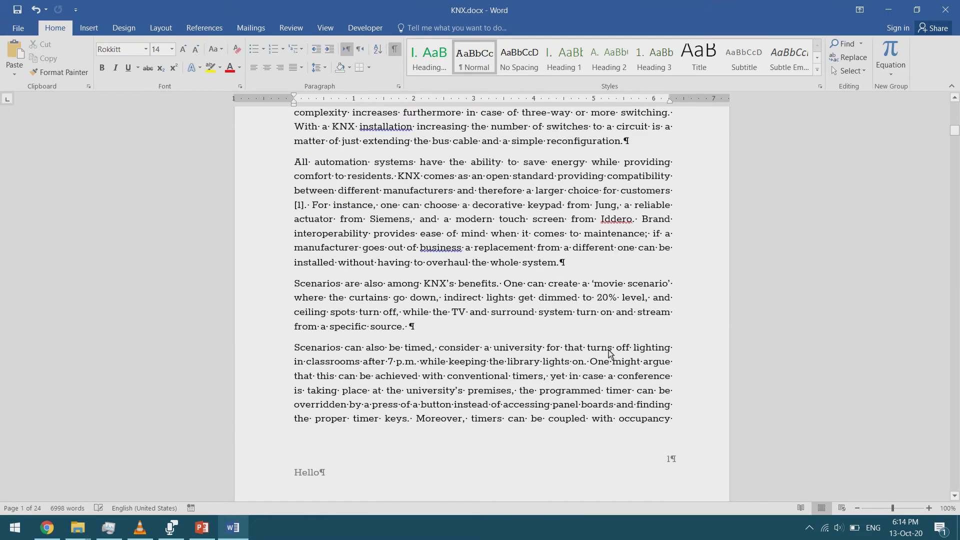
scroll(633, 419, "up", 6)
scroll(630, 415, "up", 15)
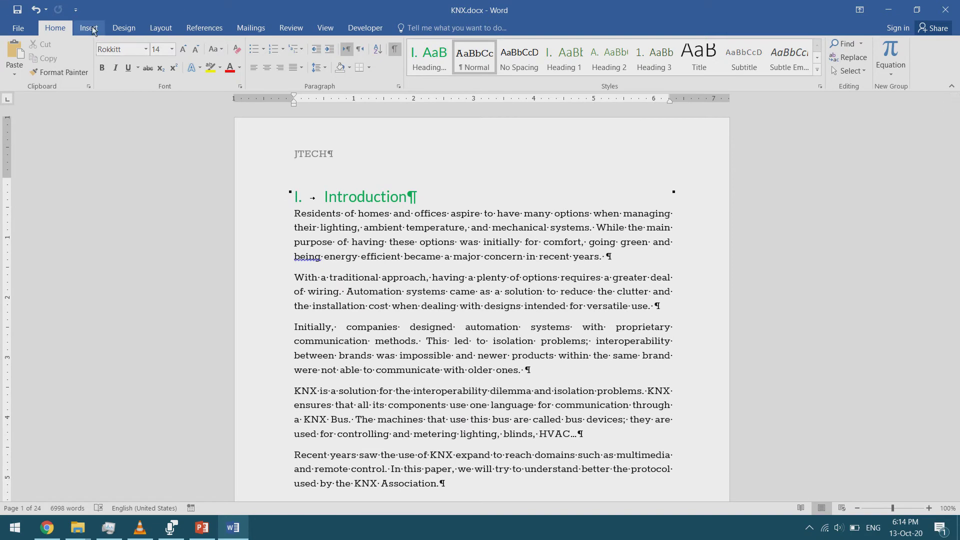
Step: Delete the JTECH header text, leaving the header empty
double_click(352, 154)
left_click(238, 155)
key("Delete")
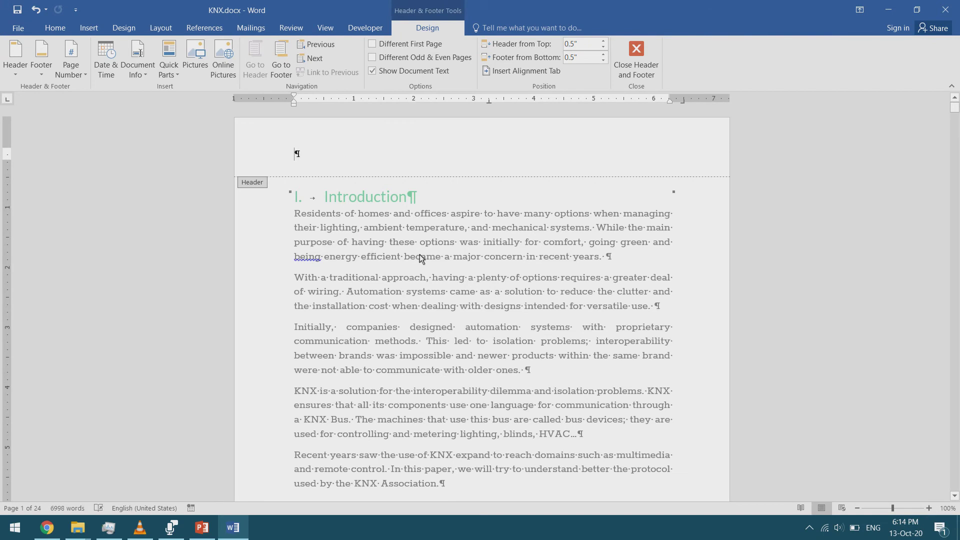
double_click(420, 257)
Step: Clear the page number and Hello from the footer
scroll(420, 259, "down", 10)
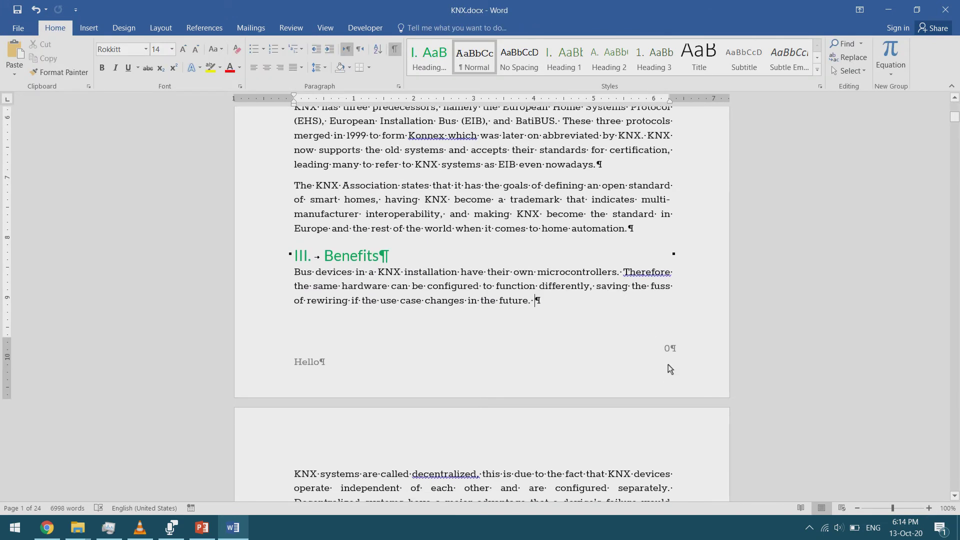
double_click(665, 353)
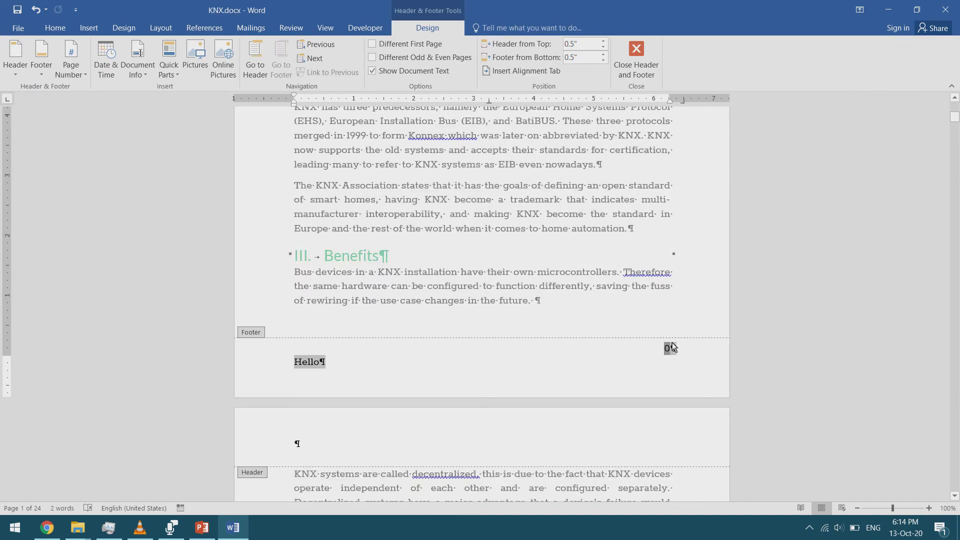
key("Delete")
double_click(614, 298)
scroll(575, 285, "up", 5)
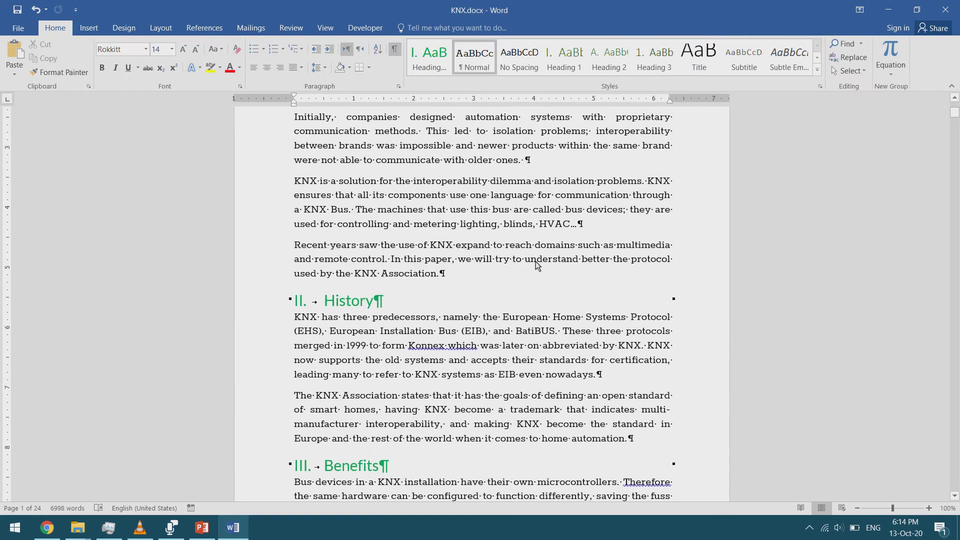
scroll(535, 262, "up", 3)
left_click(97, 31)
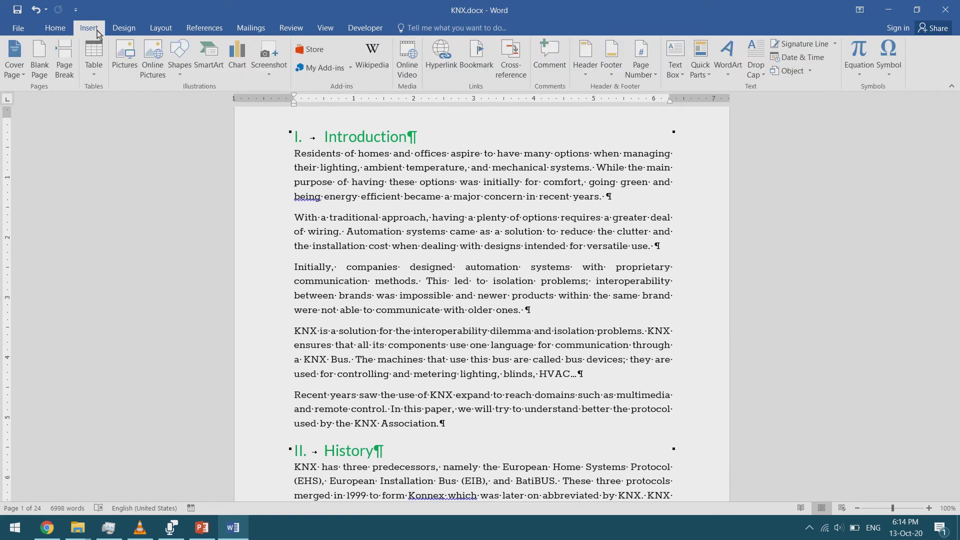
Step: Insert the Blank (Three Columns) header design
left_click(590, 74)
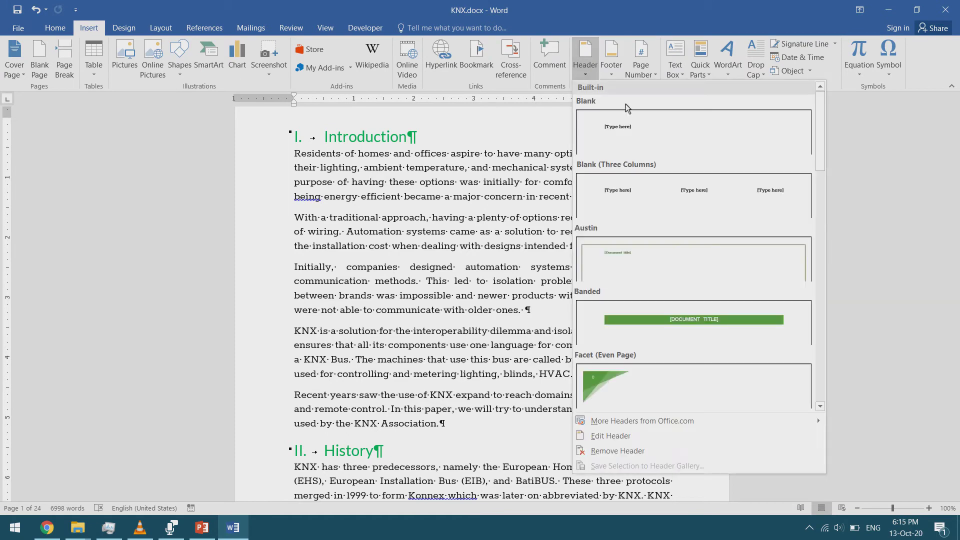
scroll(700, 295, "down", 10)
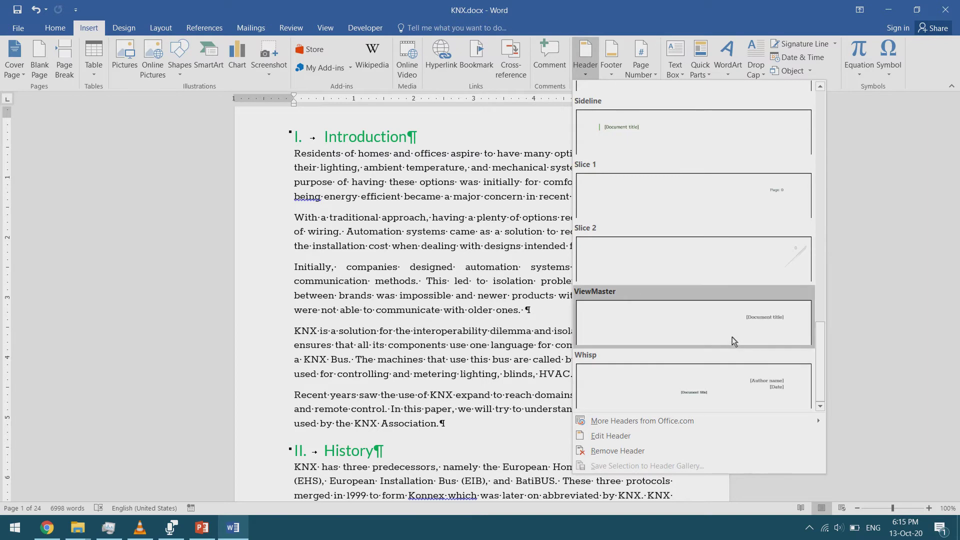
scroll(725, 325, "up", 10)
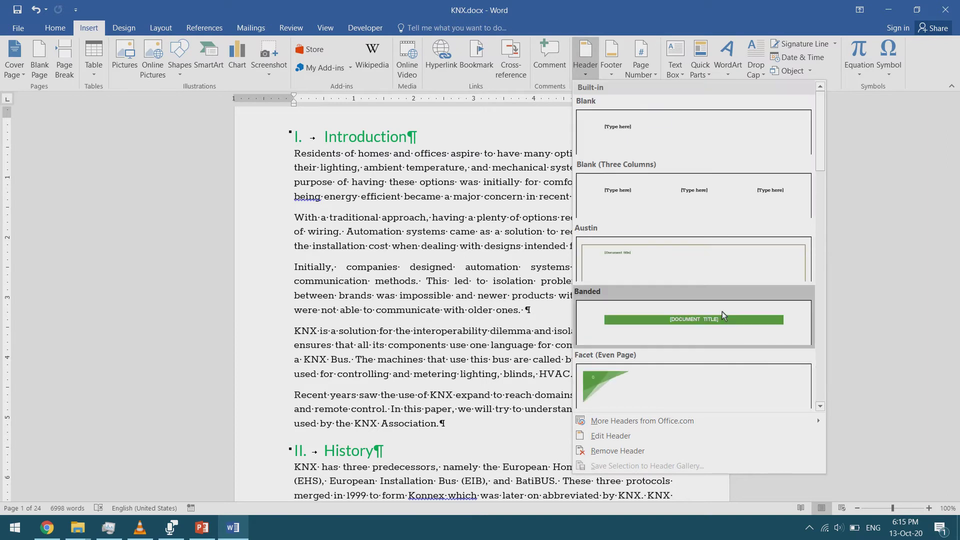
left_click(632, 194)
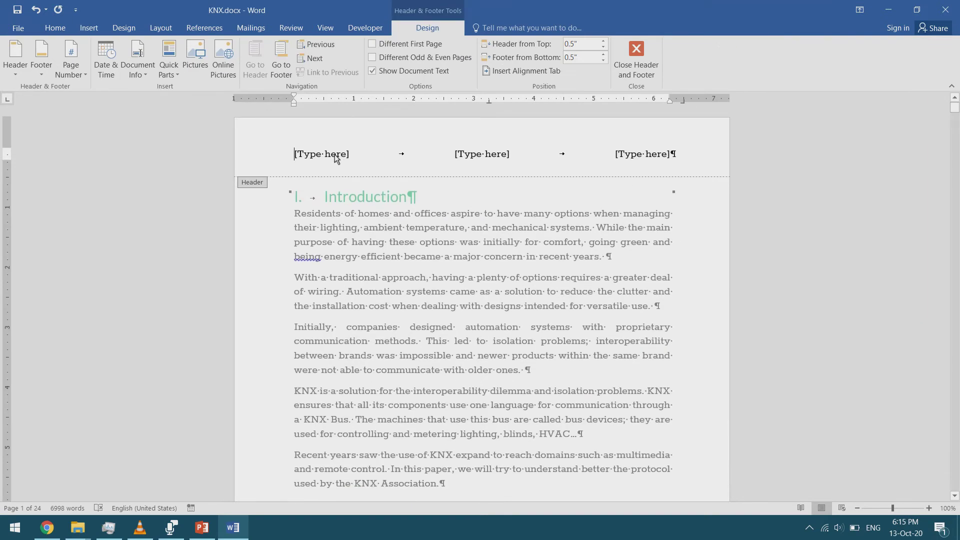
Step: Fill the three header slots with JTECH, KNX Systems and Chapter 1
left_click(335, 158)
type("JTECH")
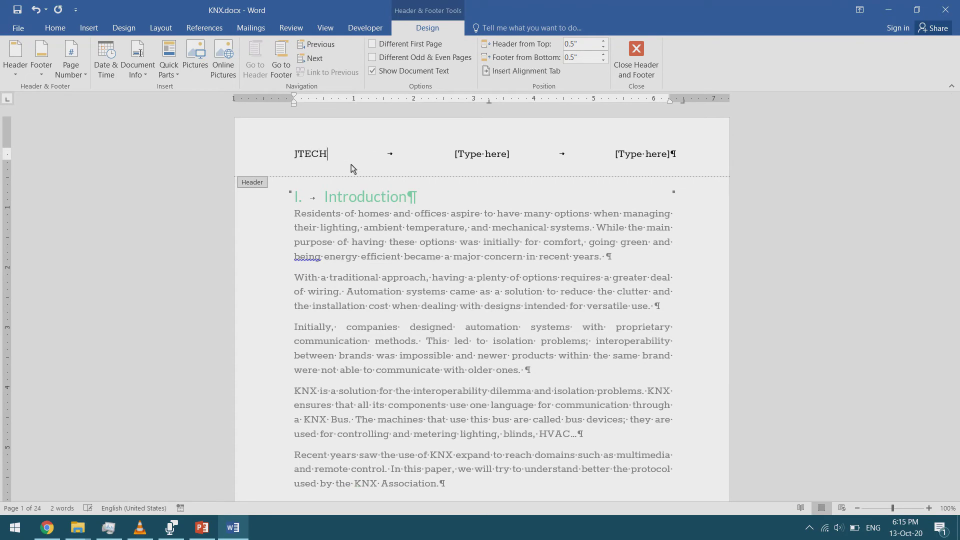
left_click(463, 157)
type("KNX Systems")
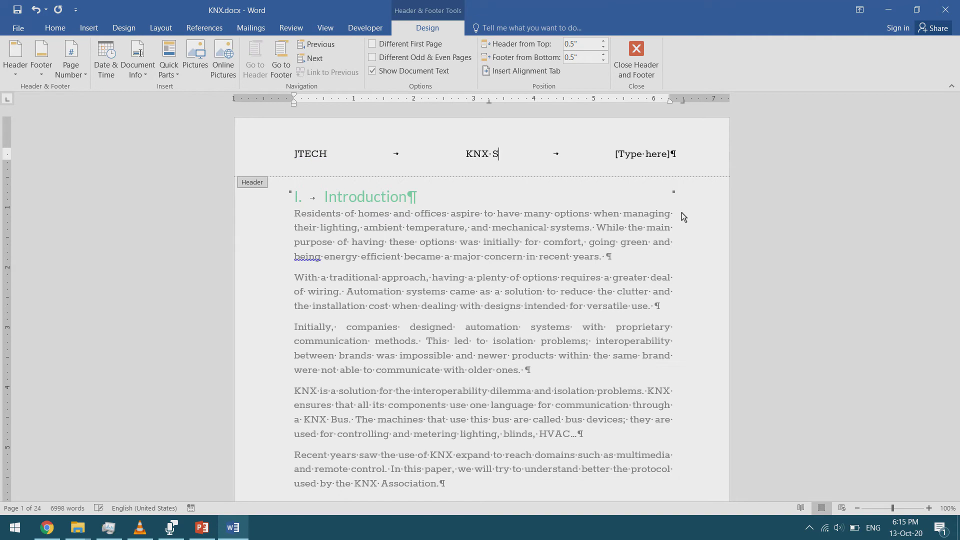
left_click(662, 154)
type("C")
type("hapter 1")
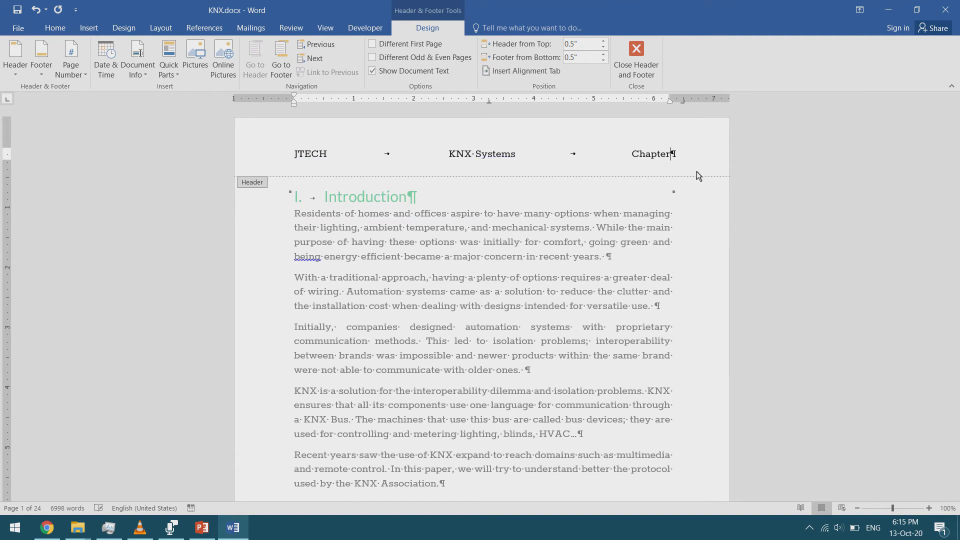
double_click(653, 265)
scroll(679, 283, "down", 8)
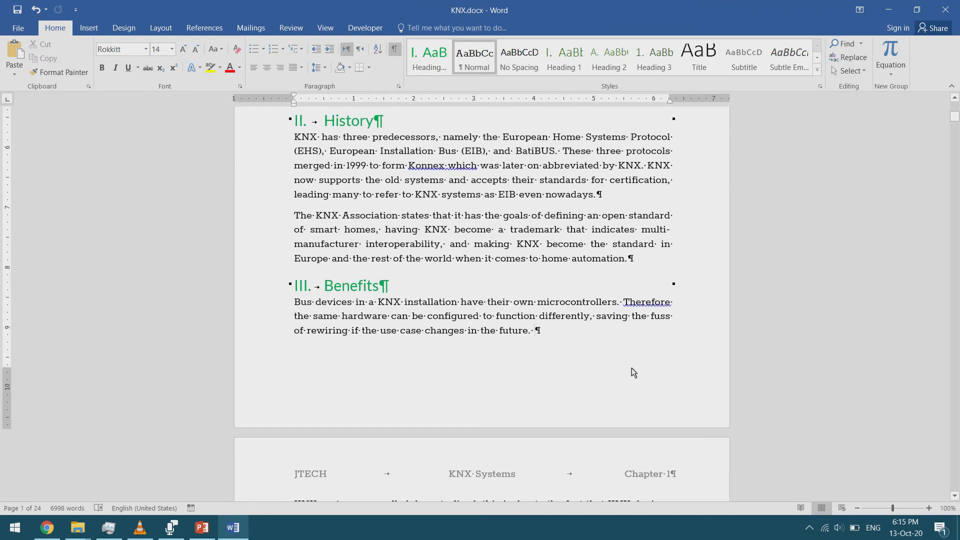
Step: Add the Grid footer design showing Page 0 | 24 at the right
left_click(89, 28)
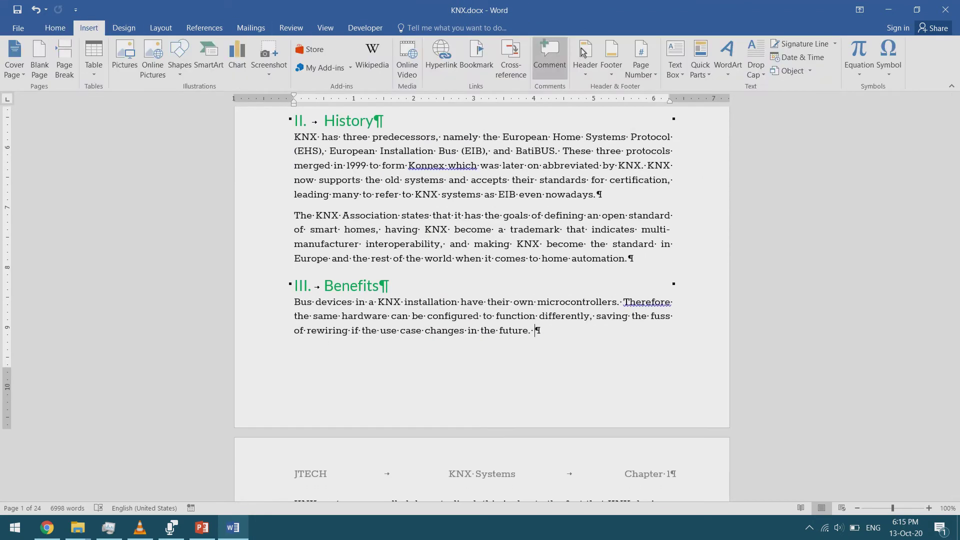
left_click(615, 67)
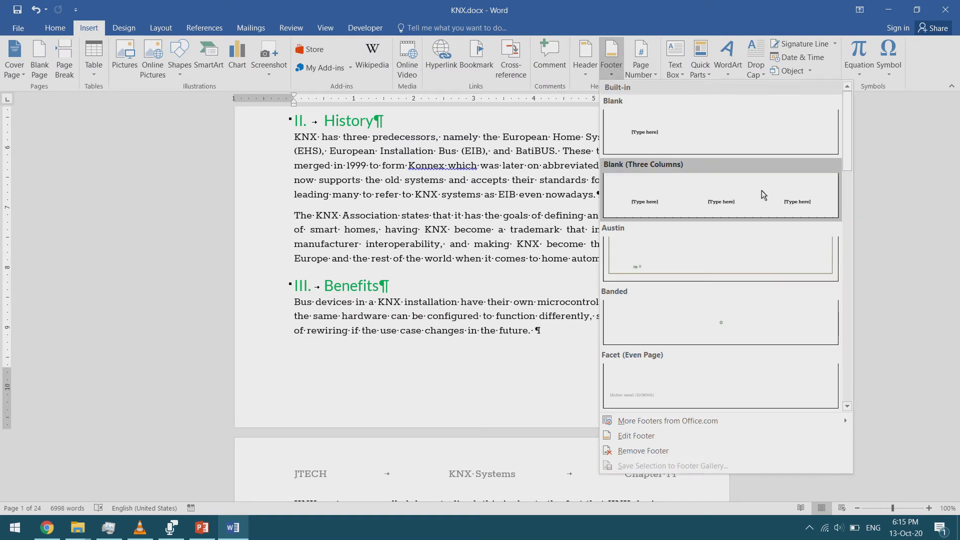
scroll(800, 287, "down", 3)
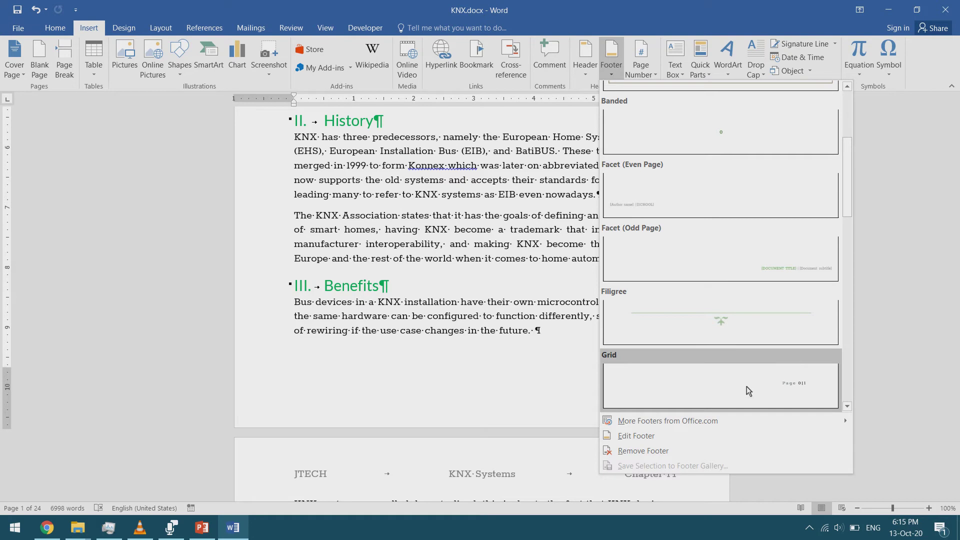
key("Escape")
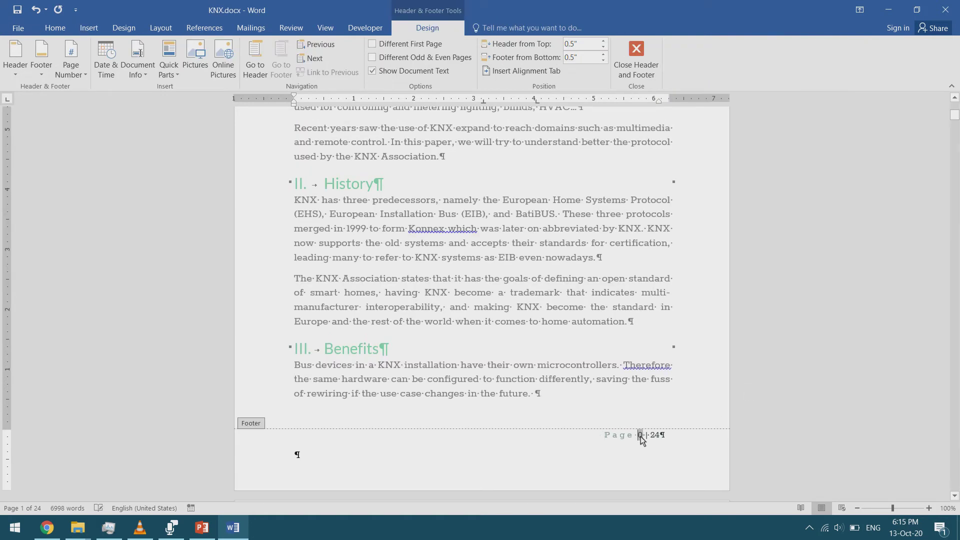
Step: Set a fixed Start at value for the footer page numbering in Page Number Format
right_click(641, 436)
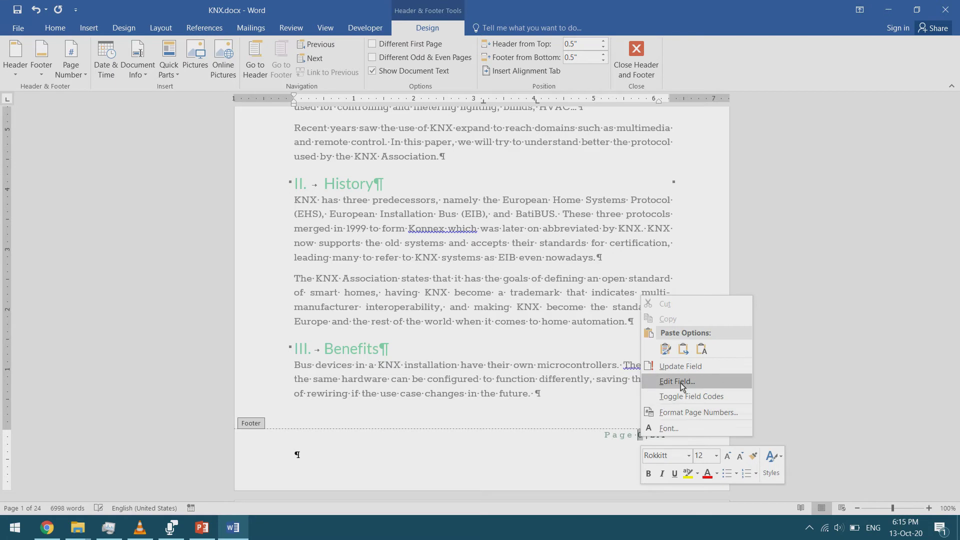
left_click(689, 412)
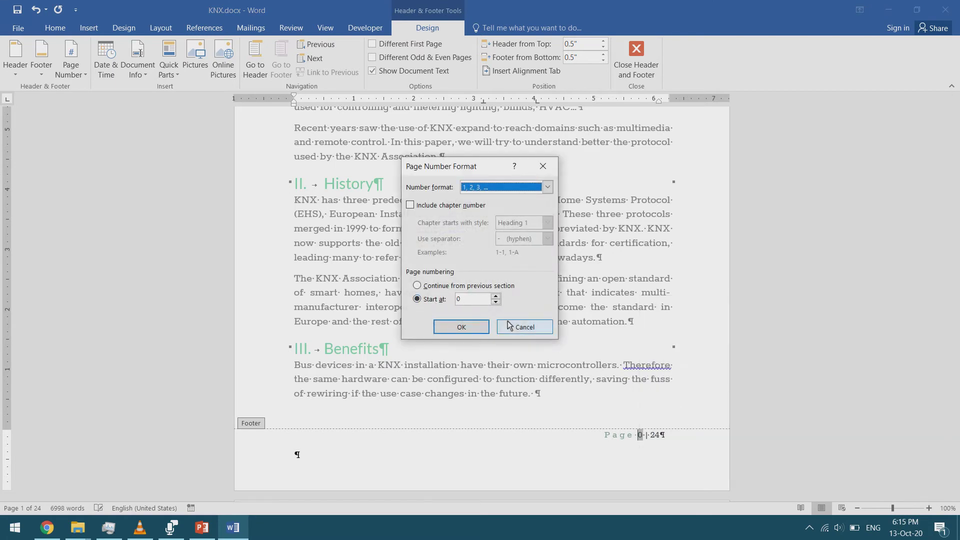
left_click(495, 296)
left_click(522, 328)
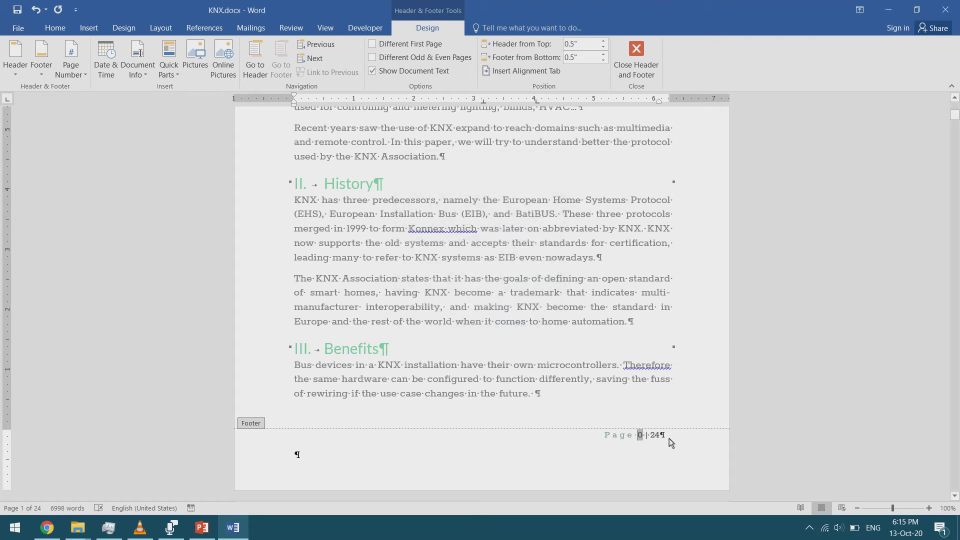
right_click(640, 437)
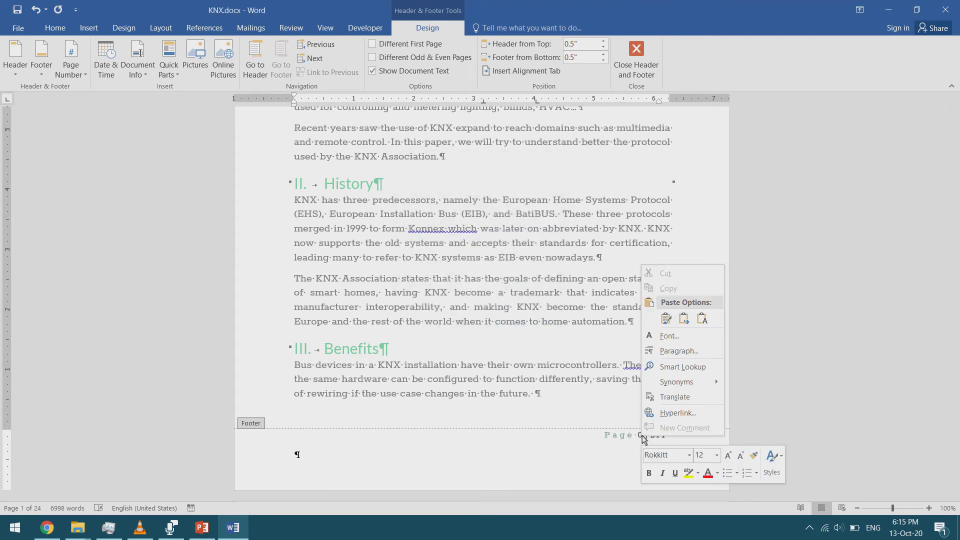
left_click(641, 436)
right_click(641, 438)
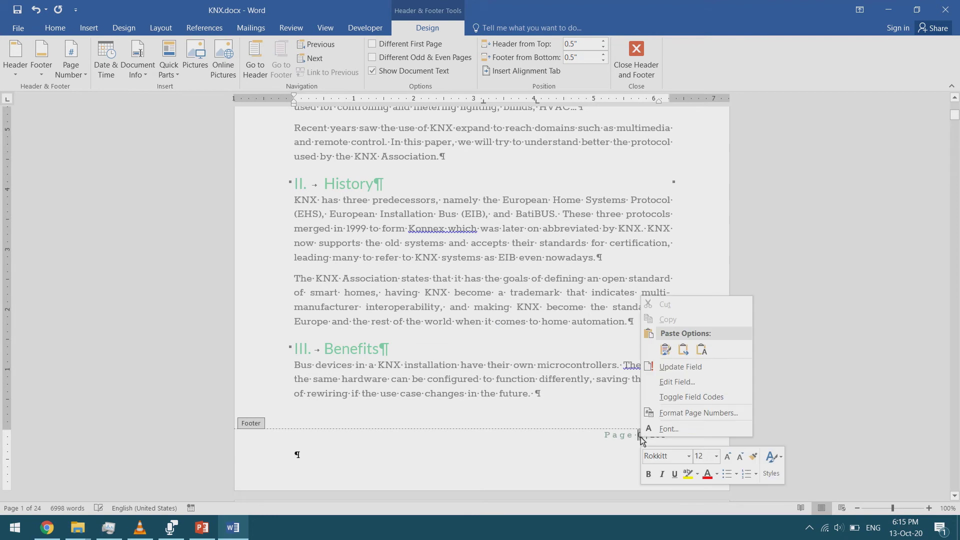
left_click(682, 411)
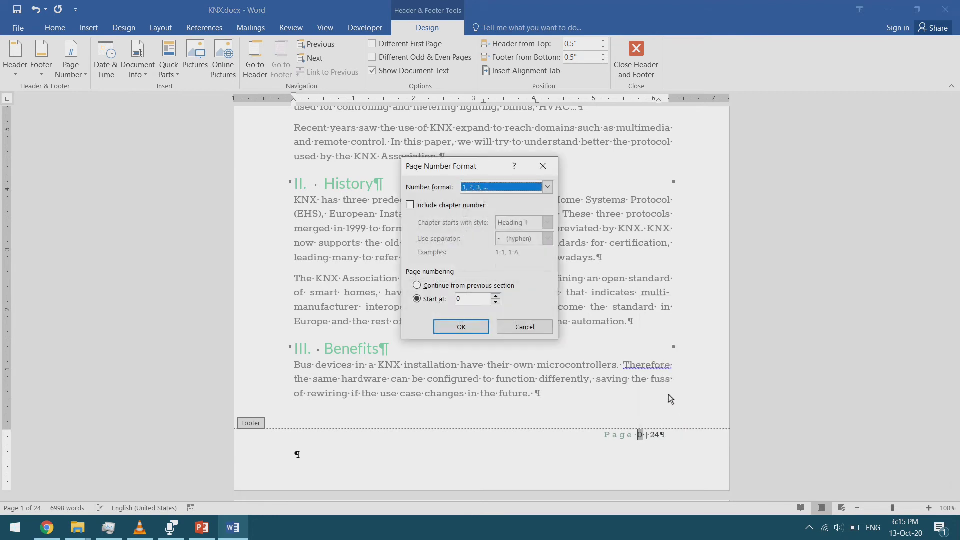
left_click(435, 301)
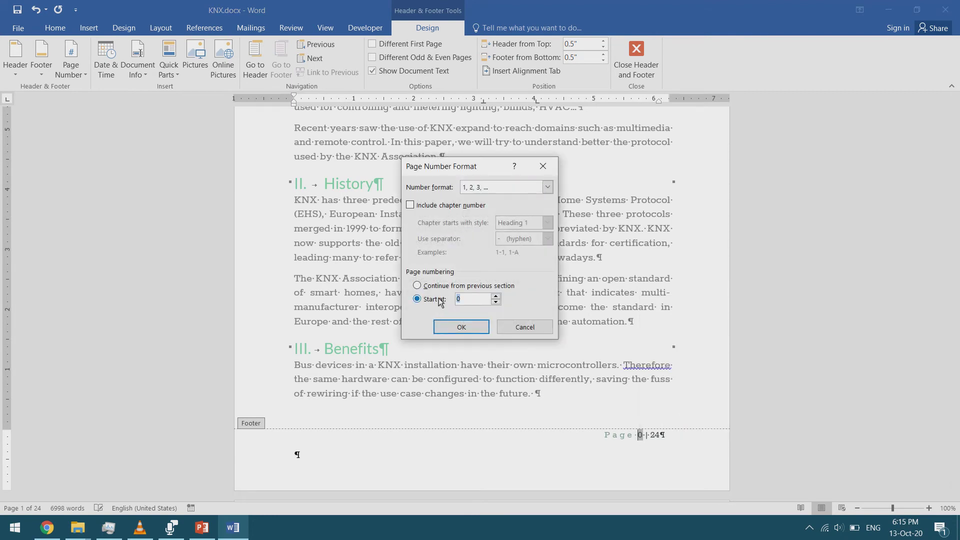
Step: Apply the page numbering settings and reopen the page 1 header for editing
left_click(461, 327)
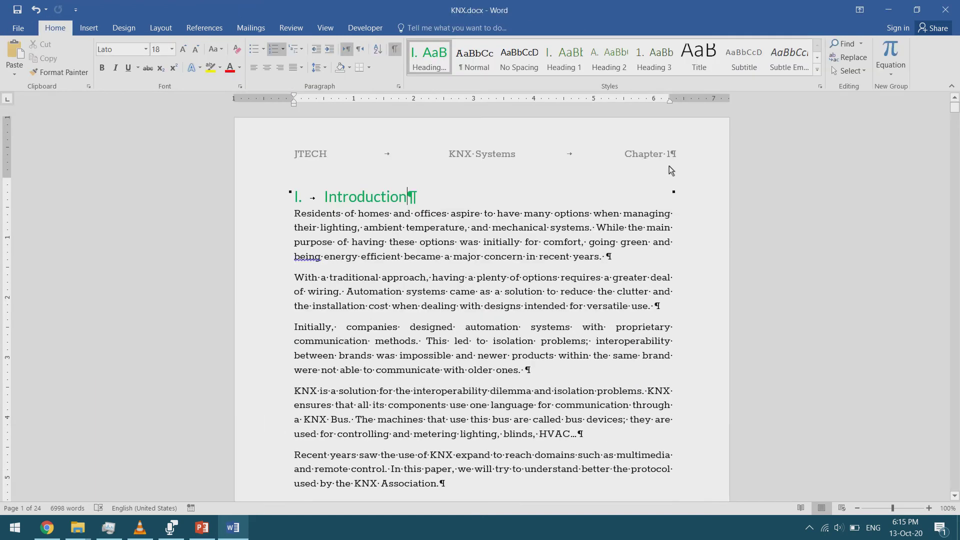
scroll(672, 277, "down", 5)
scroll(673, 157, "up", 6)
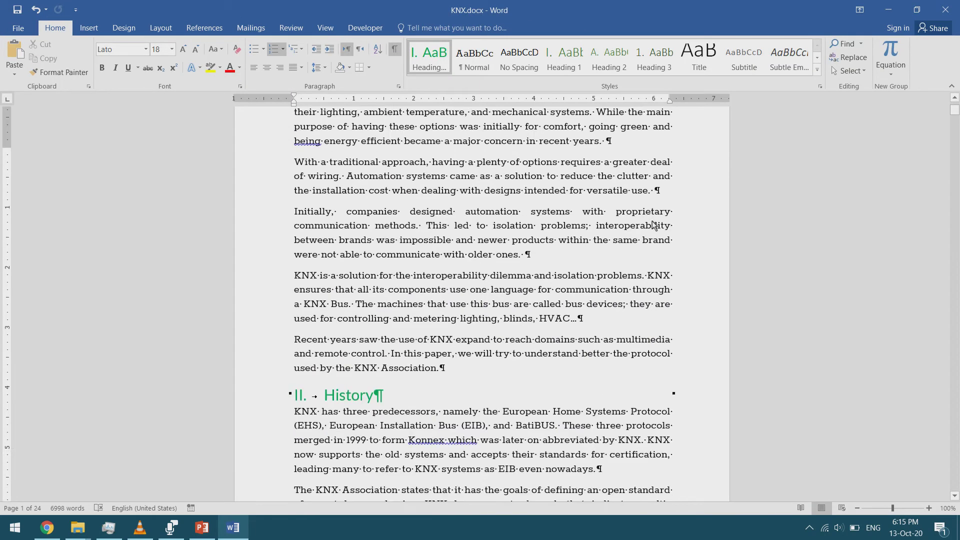
double_click(672, 157)
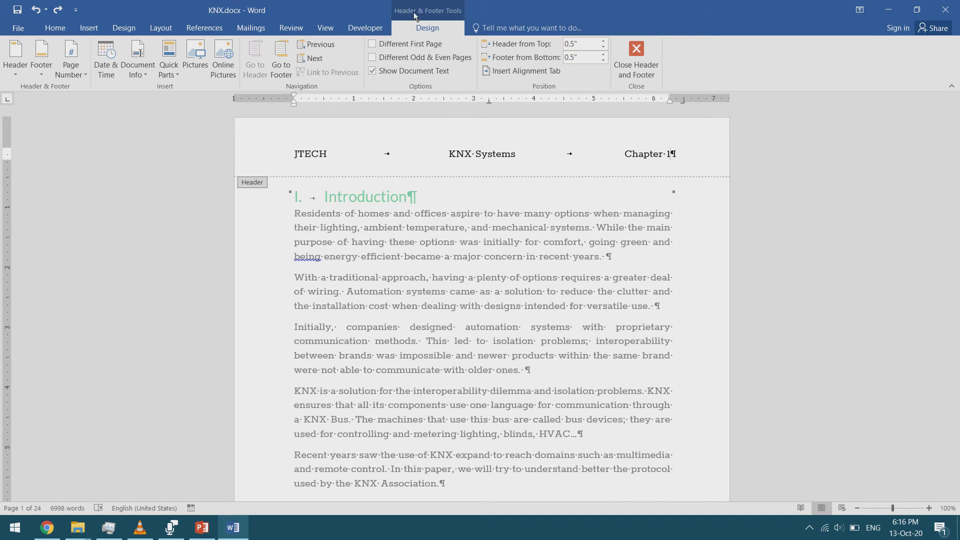
Step: Insert the Publish Date field (15-Nov-18) after Chapter 1 in the header
left_click(173, 75)
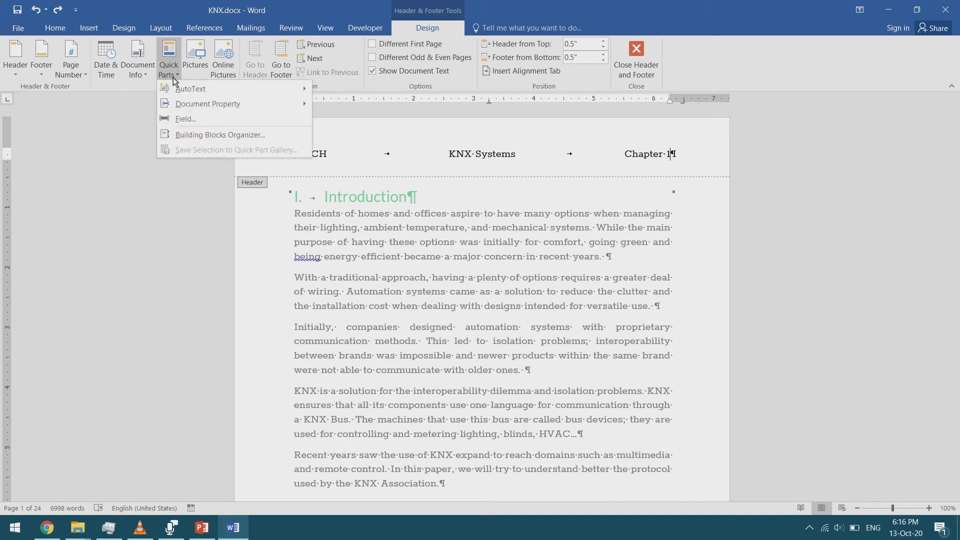
mouse_move(205, 104)
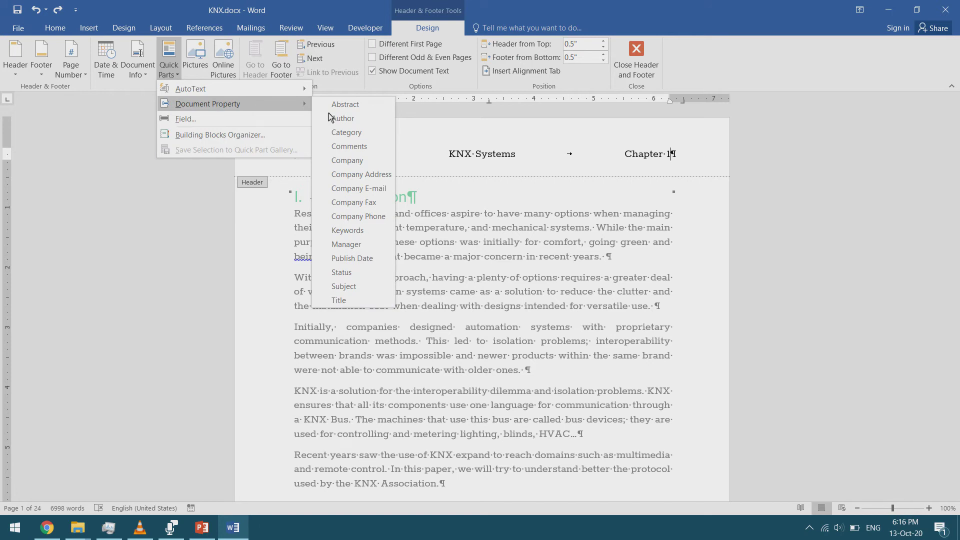
left_click(359, 258)
type("15-Nov-18")
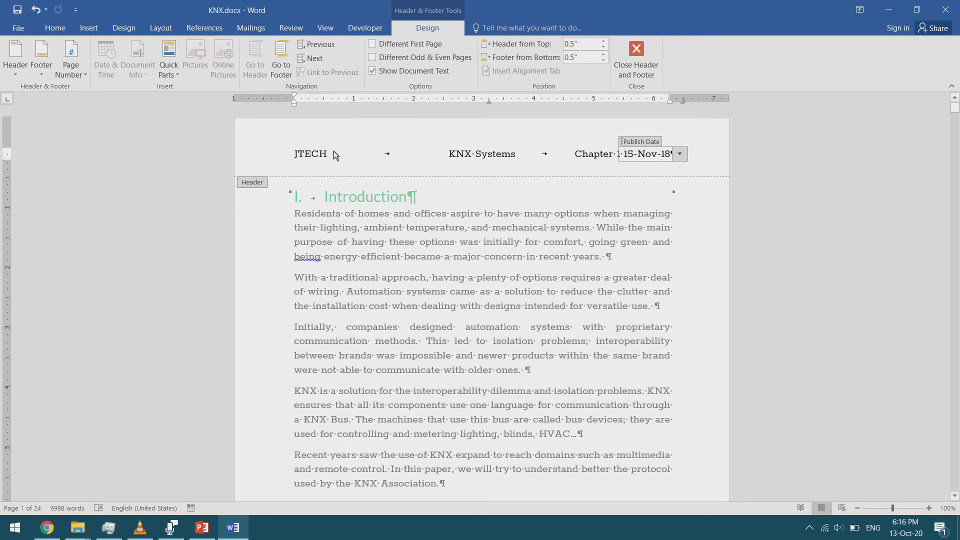
double_click(391, 155)
double_click(526, 158)
left_click(502, 155)
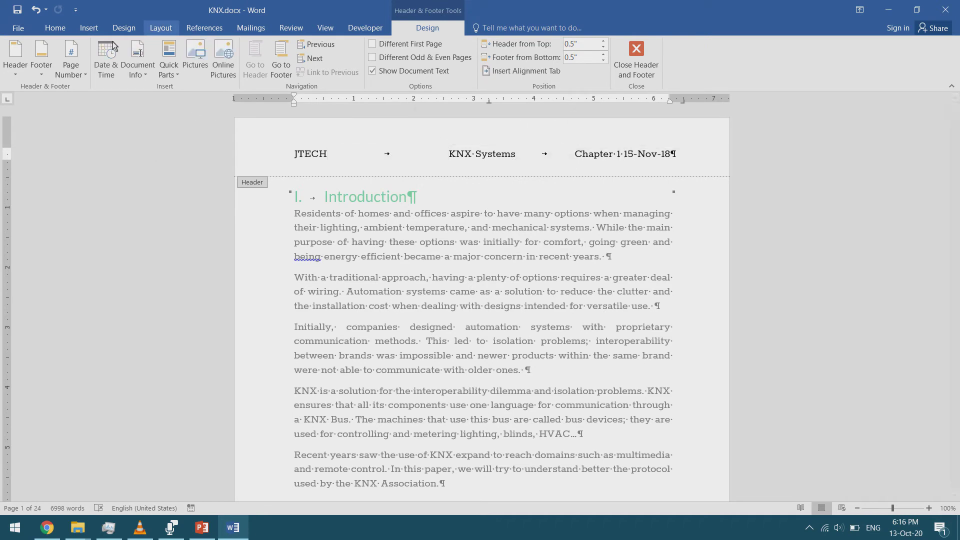
left_click(55, 27)
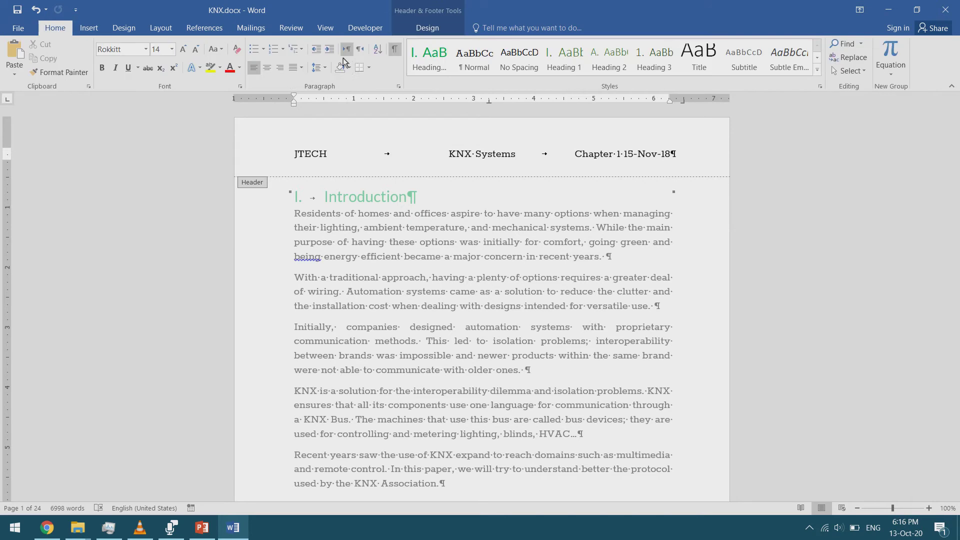
left_click(399, 87)
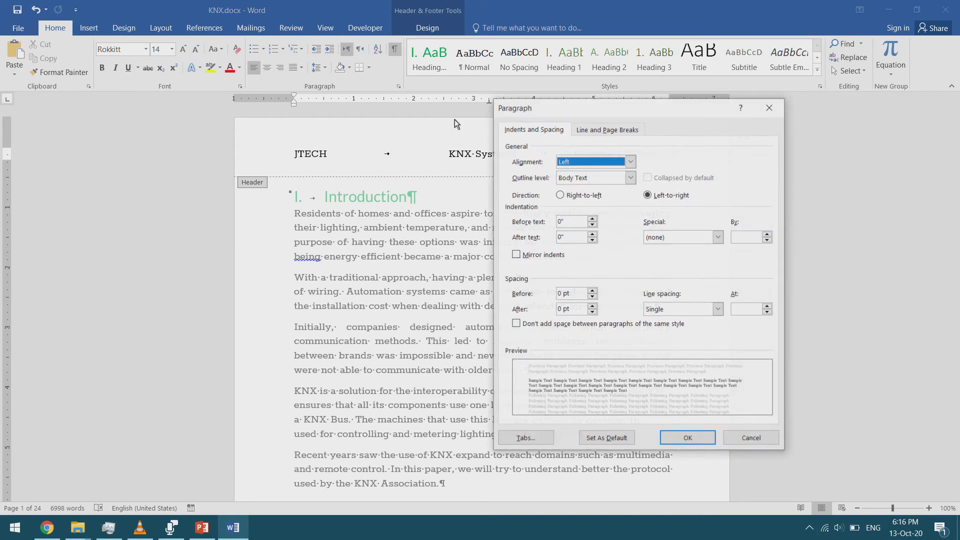
left_click(525, 439)
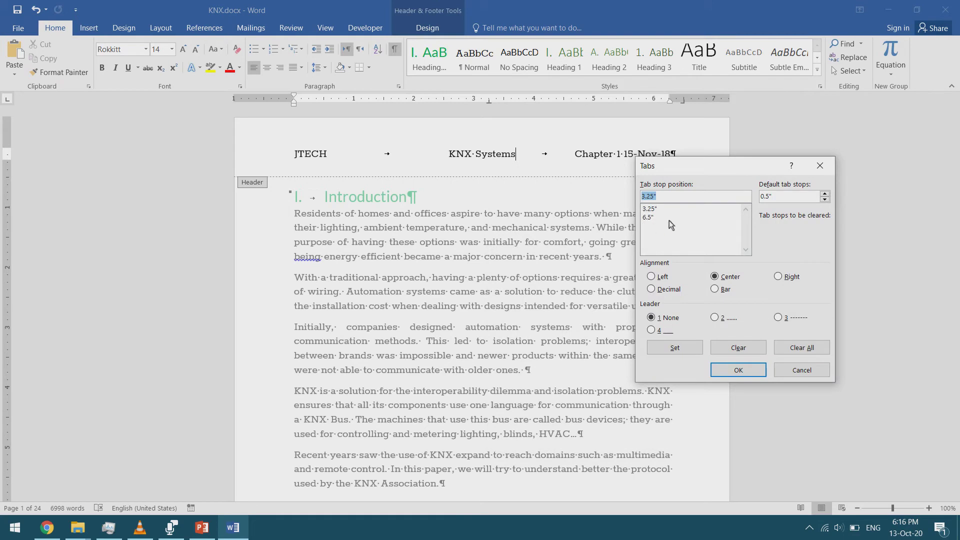
left_click(802, 370)
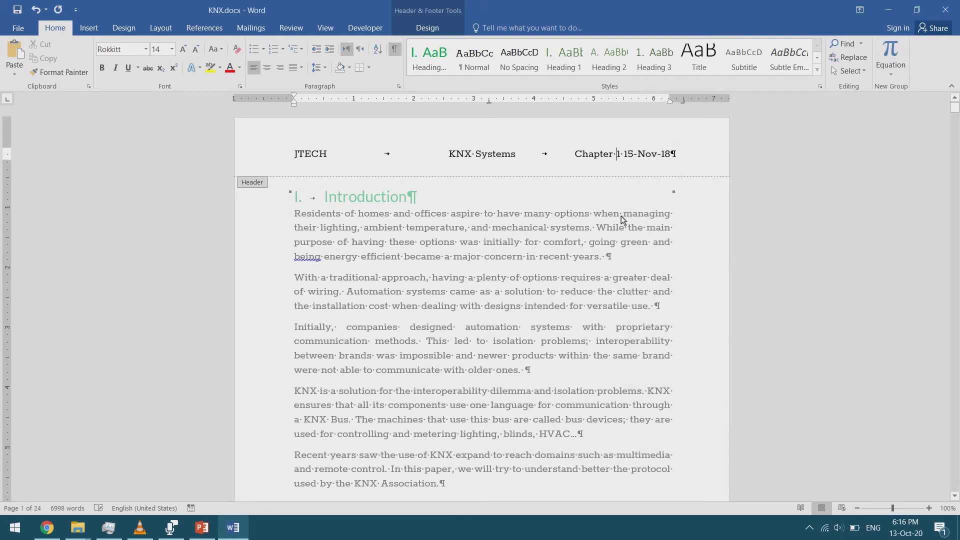
Step: Insert the date 13-Oct-20 centred below the footer page number, then exit the footer
scroll(440, 161, "down", 10)
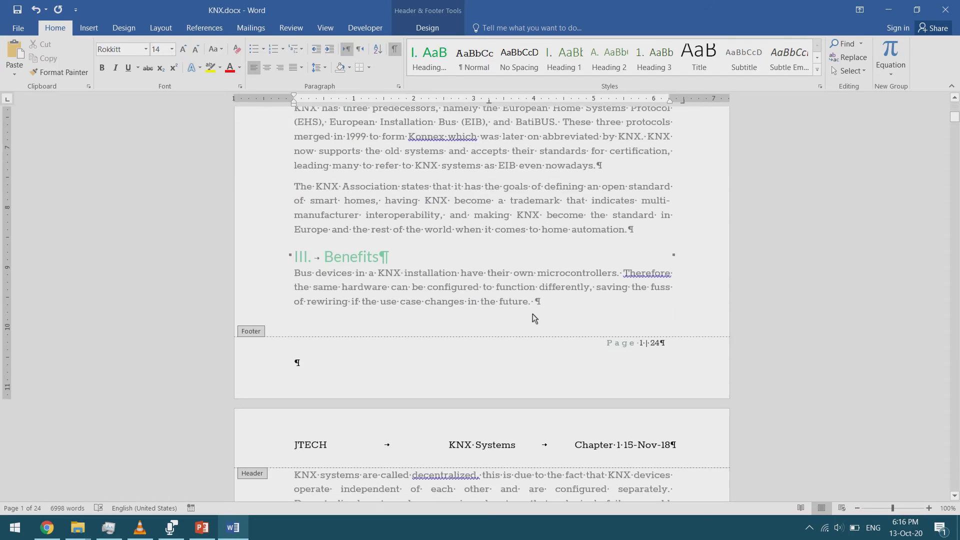
double_click(468, 367)
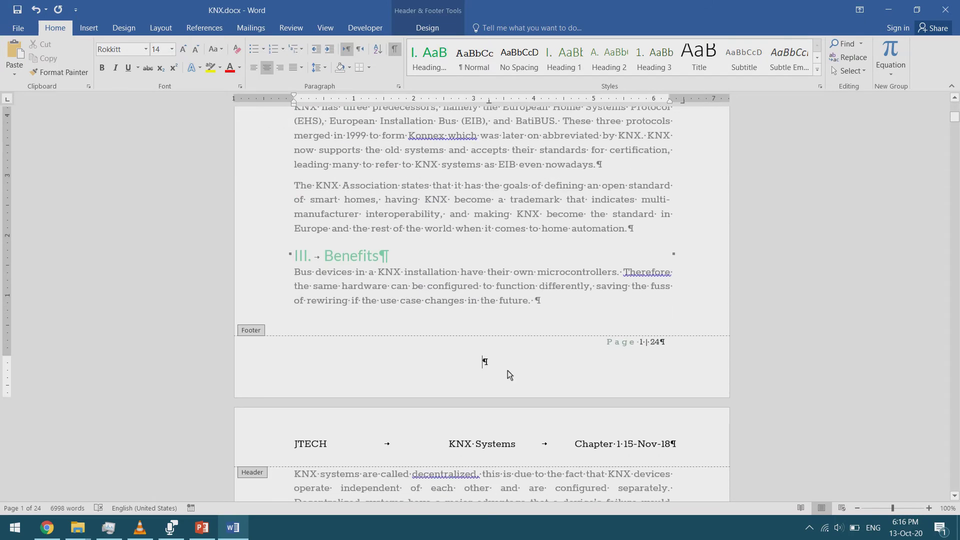
left_click(427, 27)
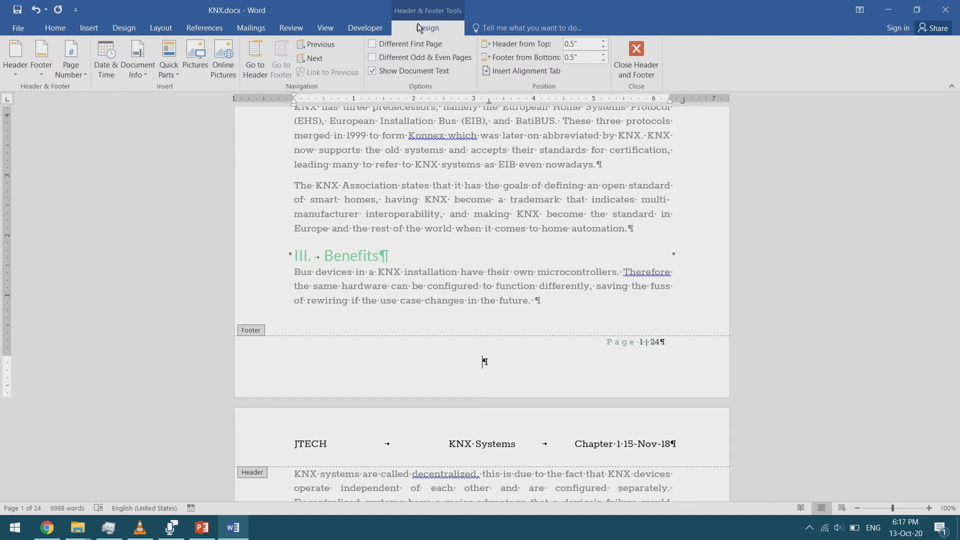
left_click(111, 73)
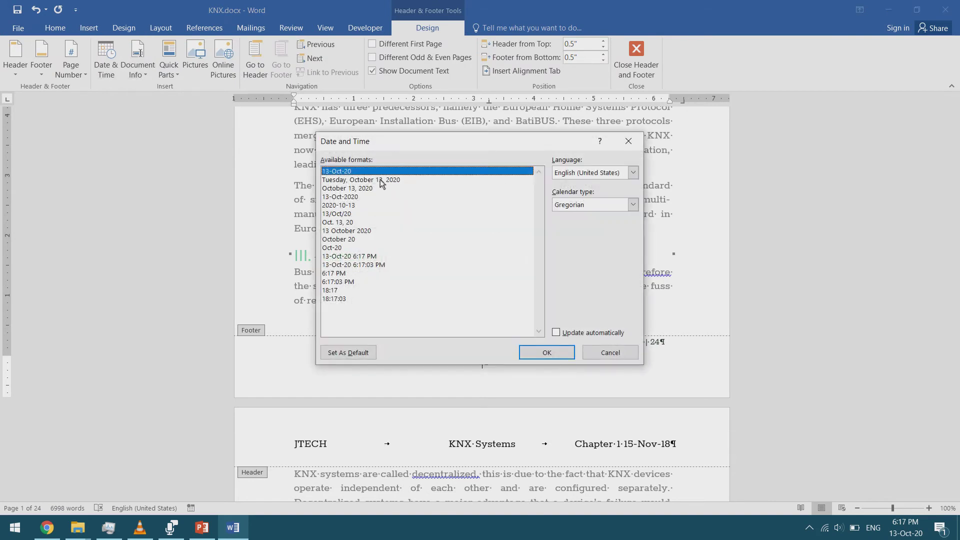
left_click(550, 351)
scroll(528, 302, "down", 1)
scroll(528, 302, "up", 3)
double_click(520, 235)
scroll(520, 235, "up", 4)
scroll(520, 235, "up", 3)
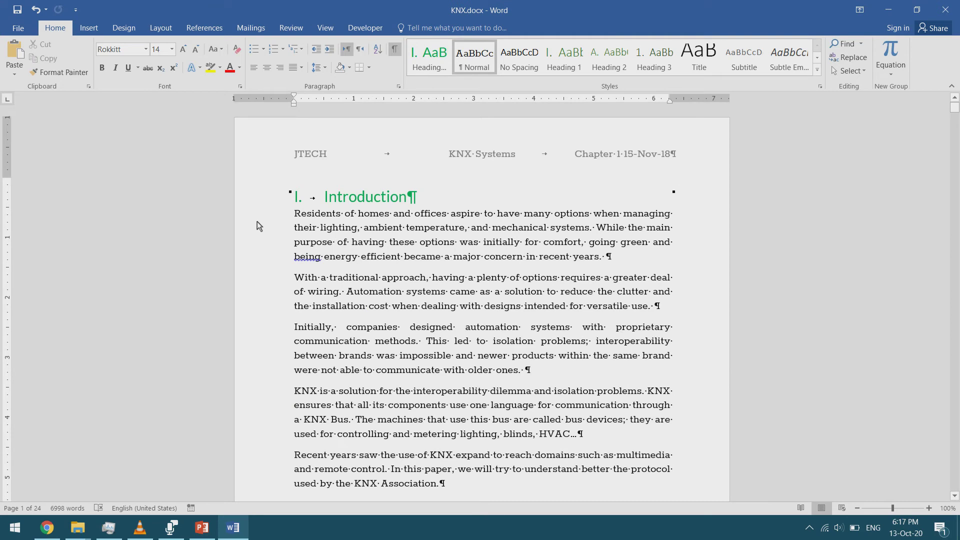
Step: Add a page number in the left page margin, then return to the body text
left_click(88, 27)
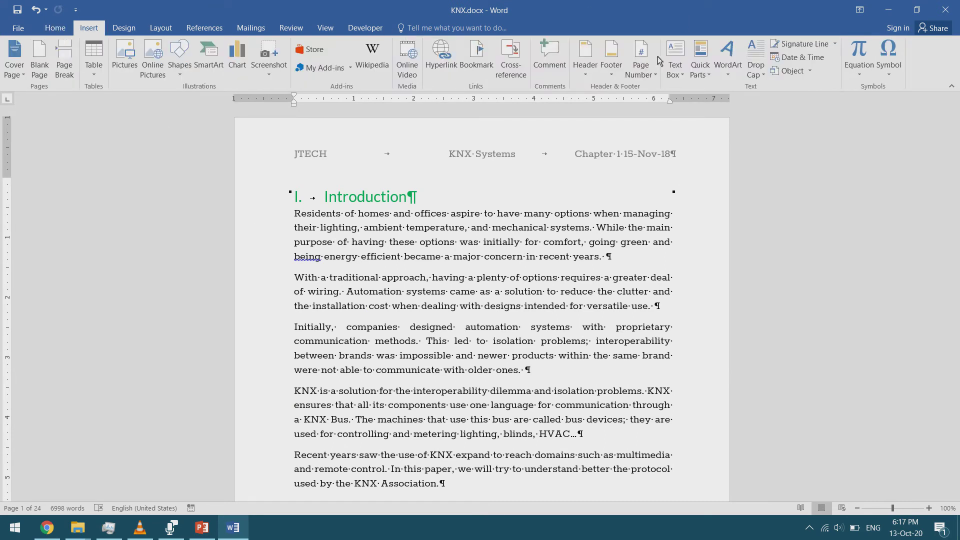
left_click(642, 70)
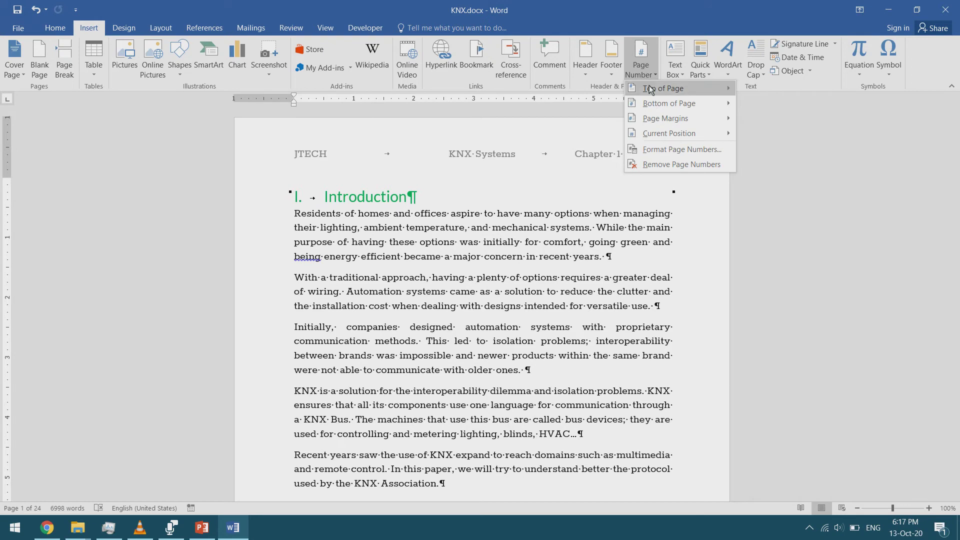
mouse_move(667, 125)
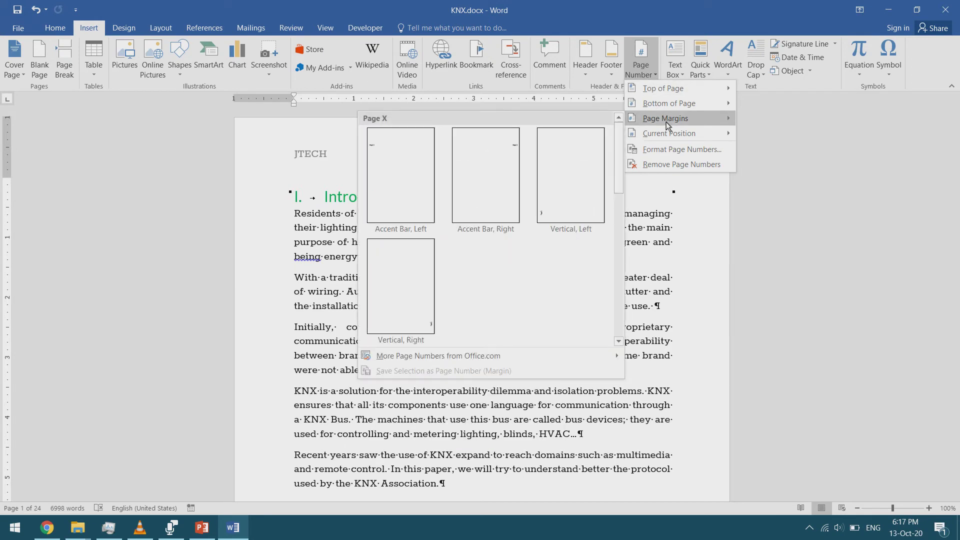
left_click(416, 173)
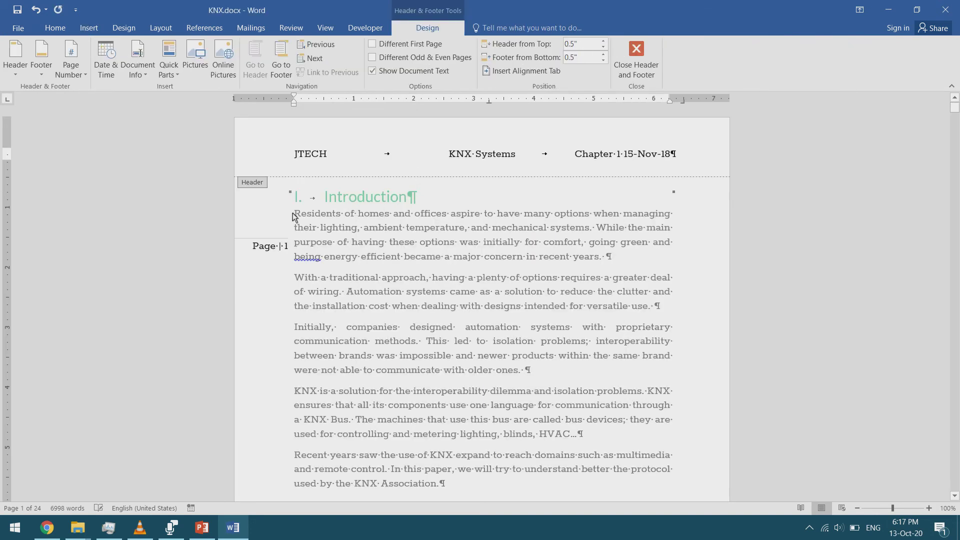
scroll(274, 260, "down", 10)
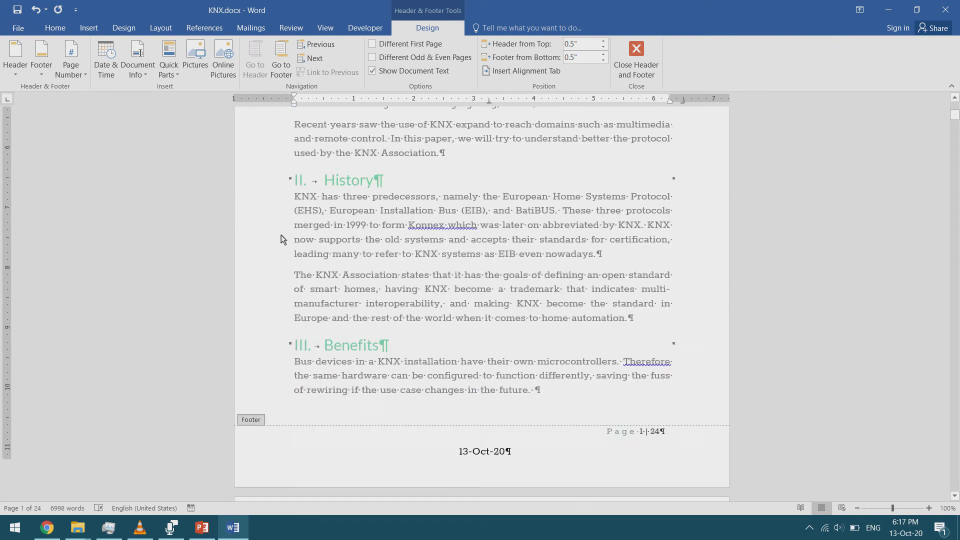
scroll(280, 385, "down", 10)
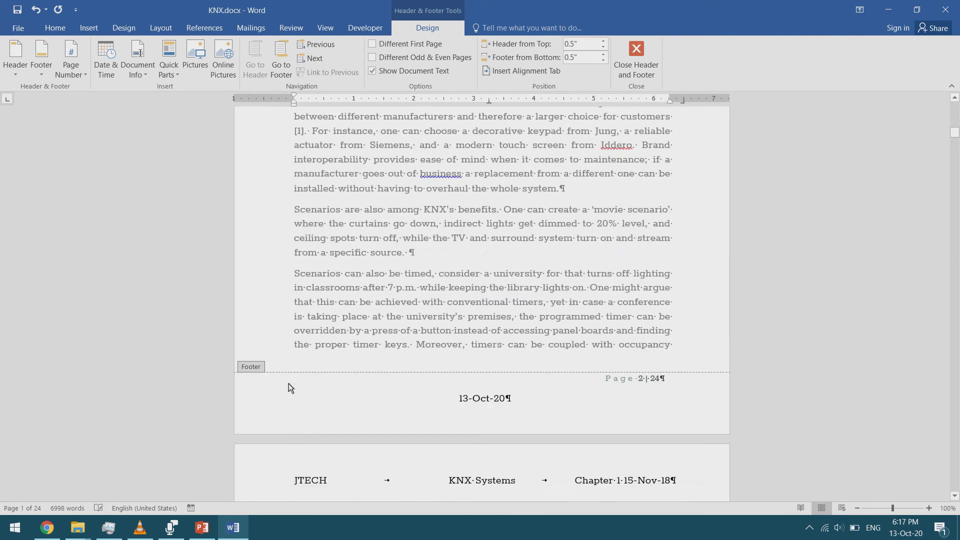
scroll(385, 418, "up", 8)
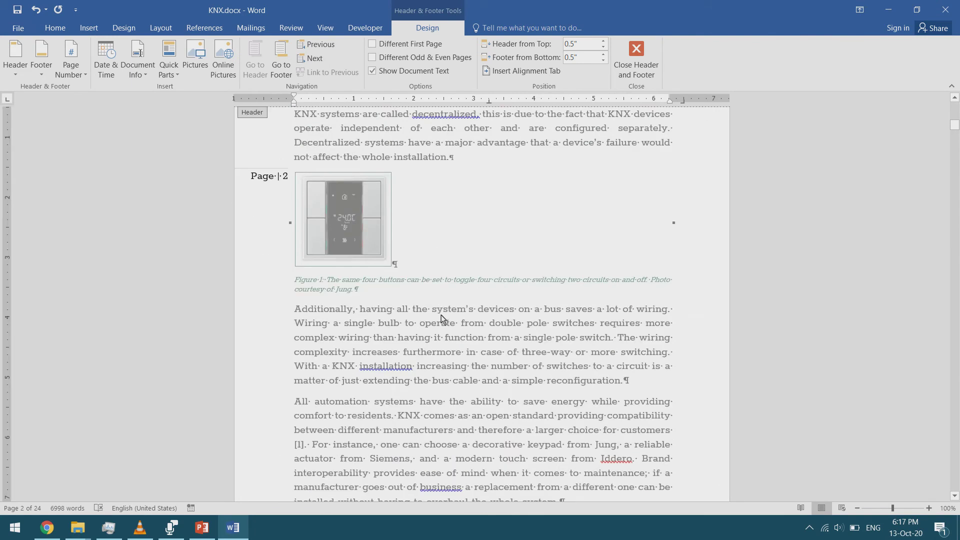
double_click(450, 360)
scroll(472, 324, "up", 2)
scroll(473, 321, "up", 10)
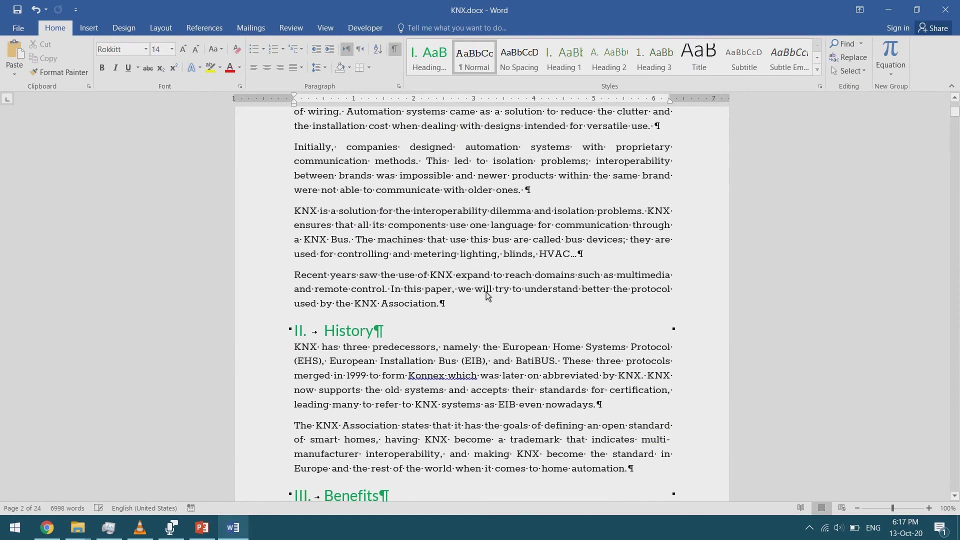
scroll(488, 320, "up", 2)
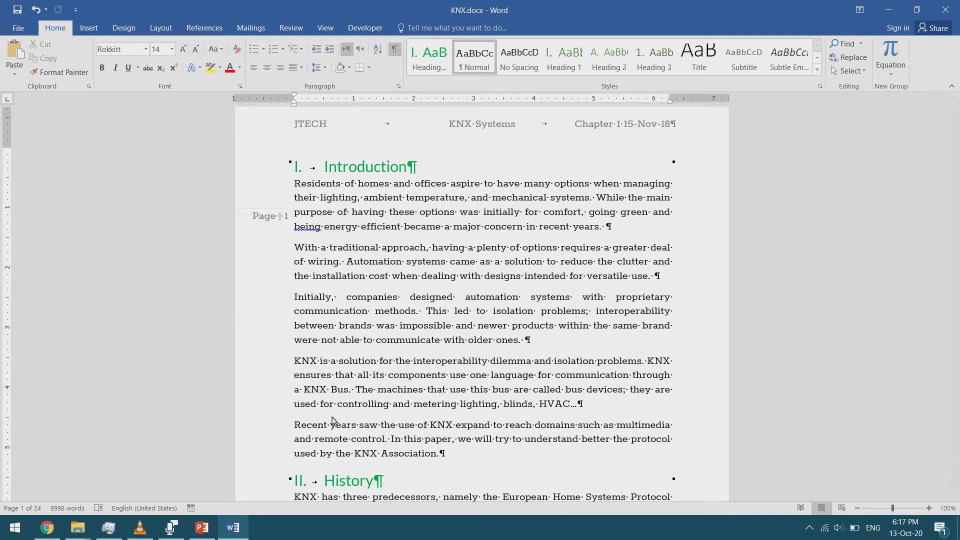
Step: Insert a Next Page section break before the History heading
left_click(325, 483)
scroll(365, 355, "down", 2)
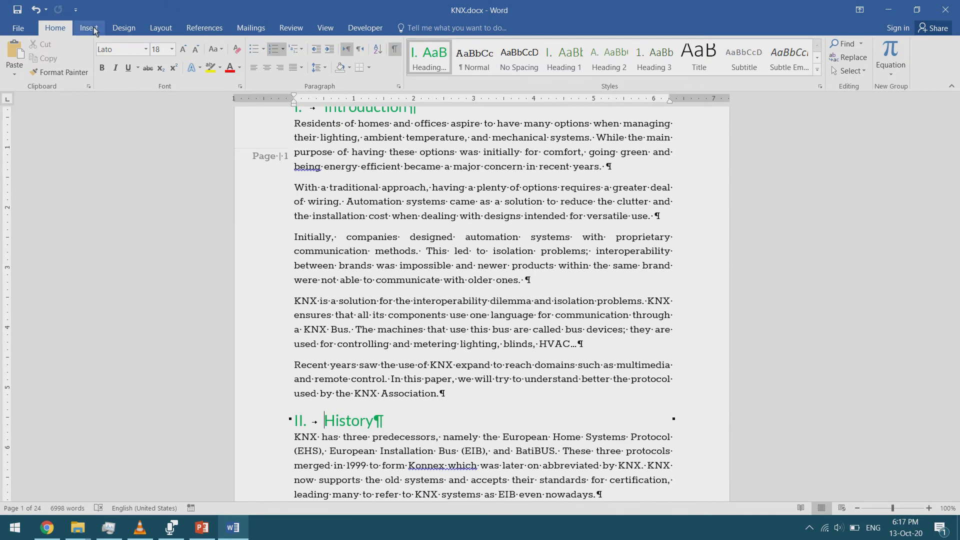
left_click(161, 28)
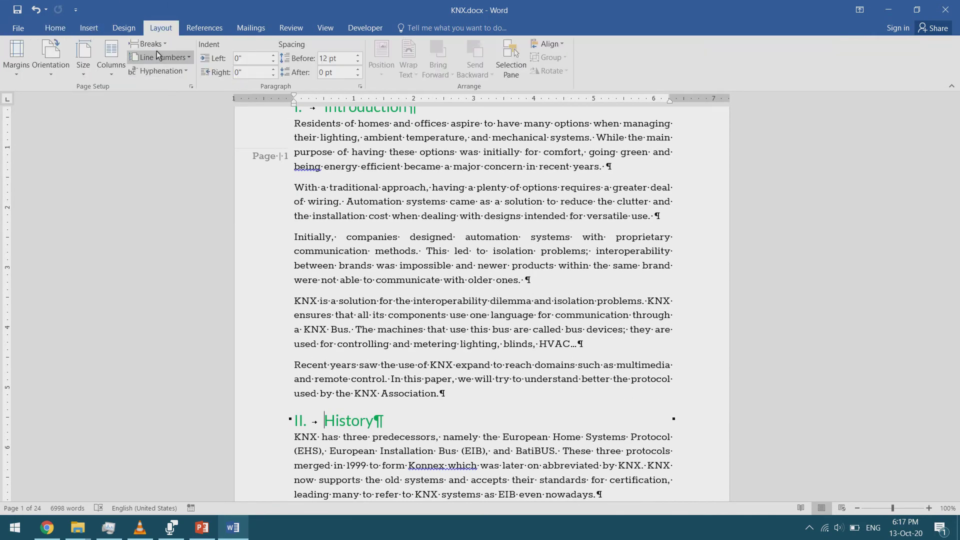
left_click(154, 49)
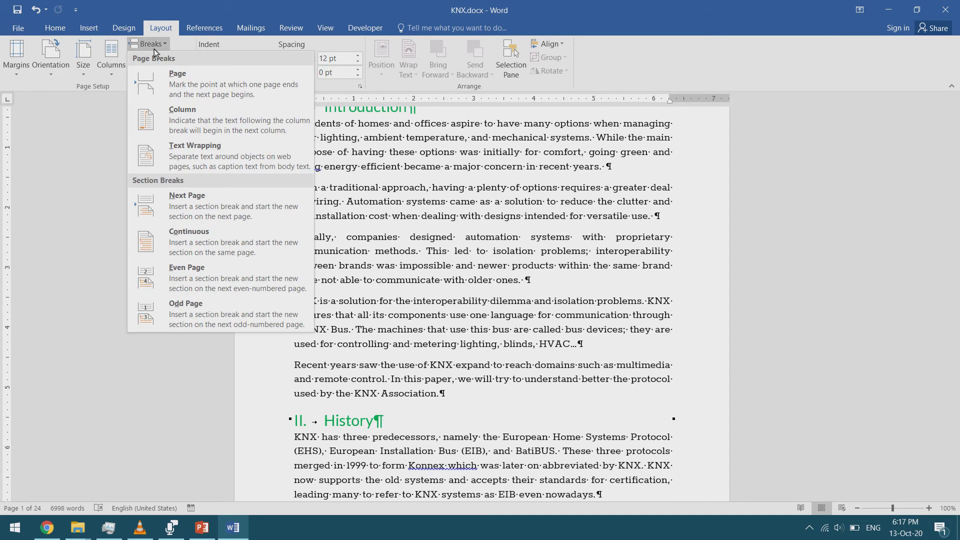
left_click(245, 213)
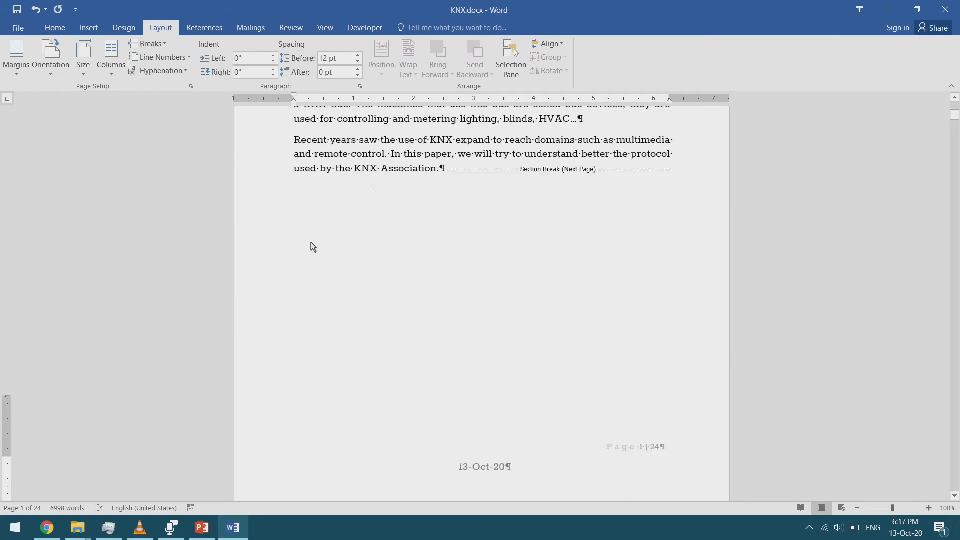
scroll(337, 439, "down", 2)
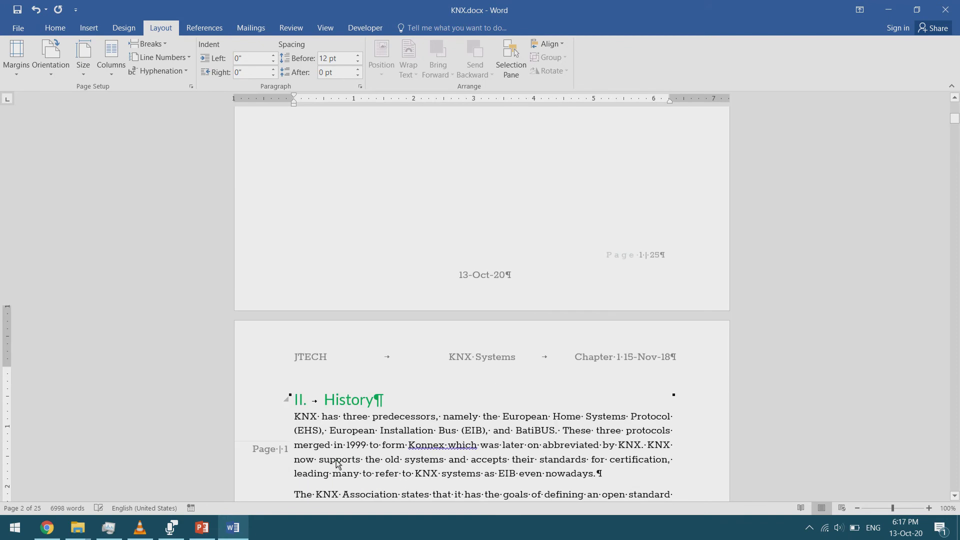
scroll(415, 345, "up", 4)
scroll(469, 258, "up", 3)
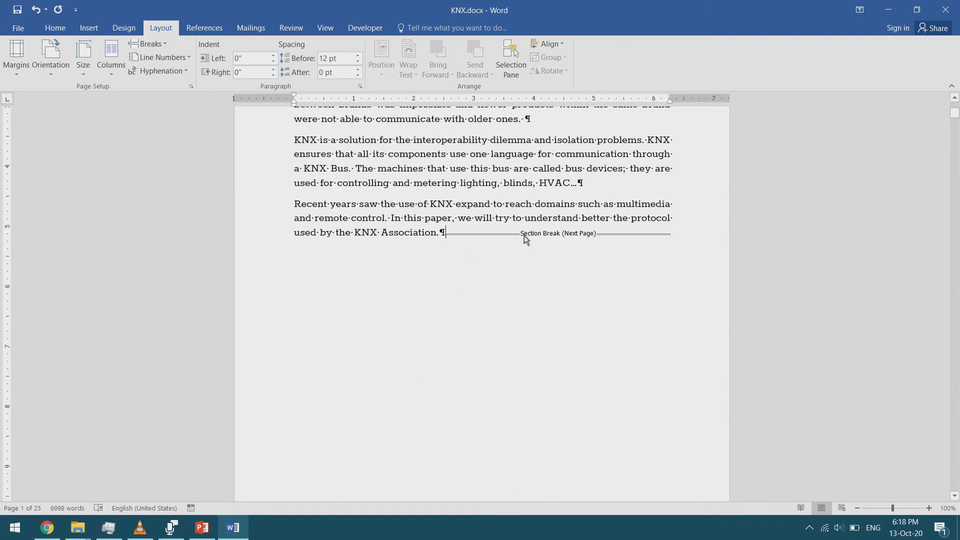
scroll(521, 235, "down", 5)
Step: Insert a Next Page section break before the Benefits heading
left_click(322, 376)
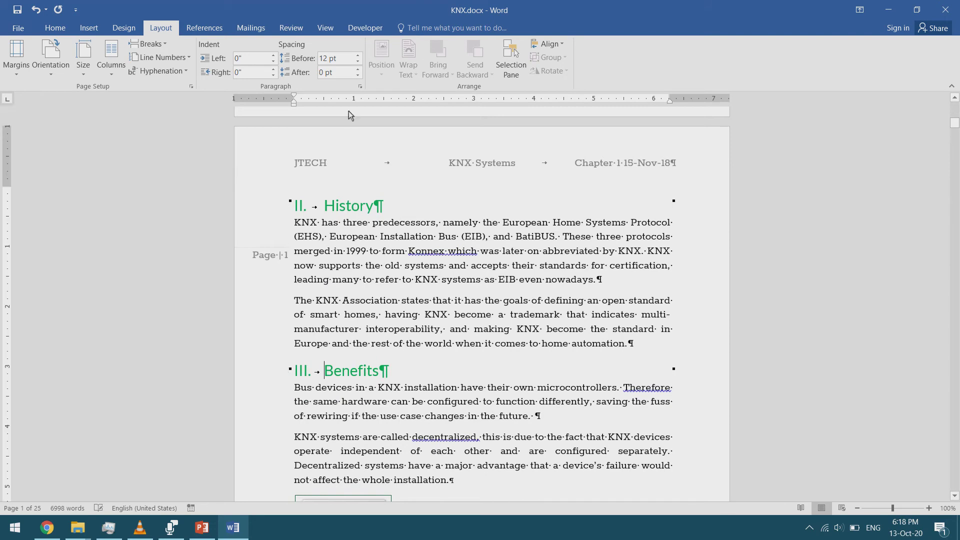
left_click(164, 44)
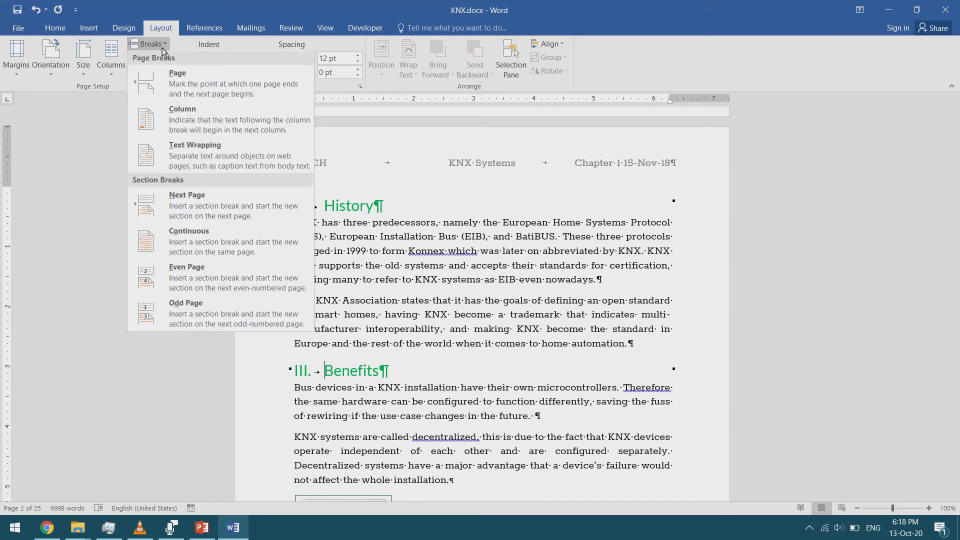
left_click(214, 202)
scroll(407, 350, "down", 1)
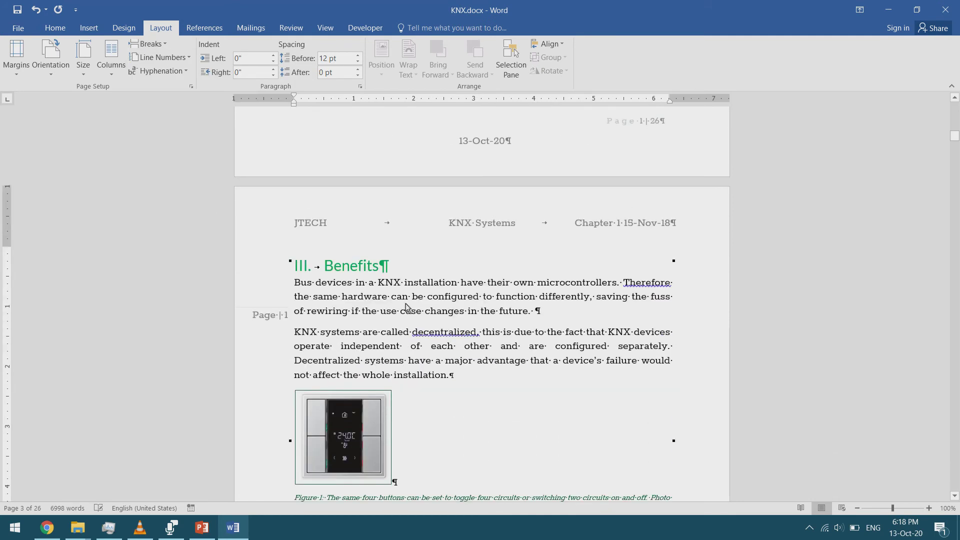
scroll(448, 288, "up", 6)
scroll(439, 277, "down", 3)
scroll(439, 277, "down", 9)
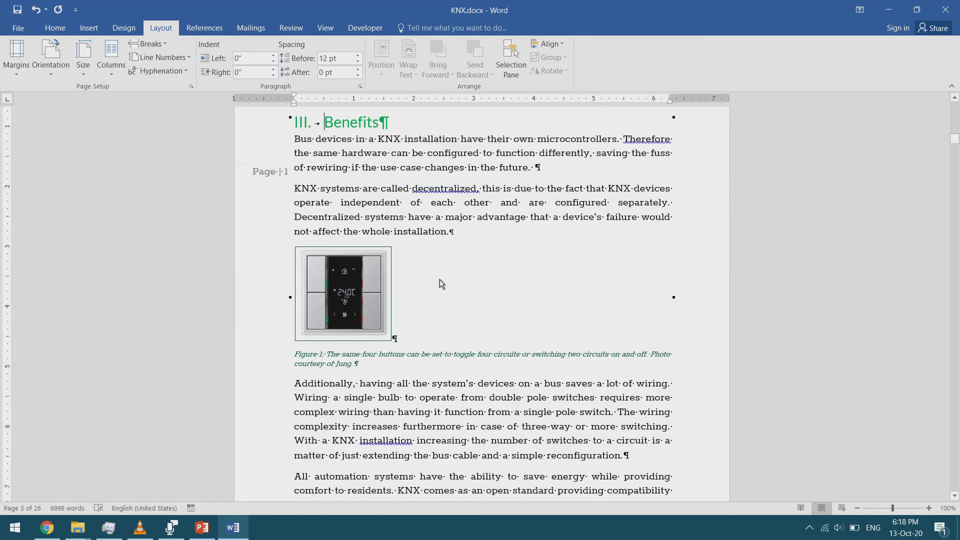
scroll(437, 254, "up", 6)
scroll(365, 400, "up", 3)
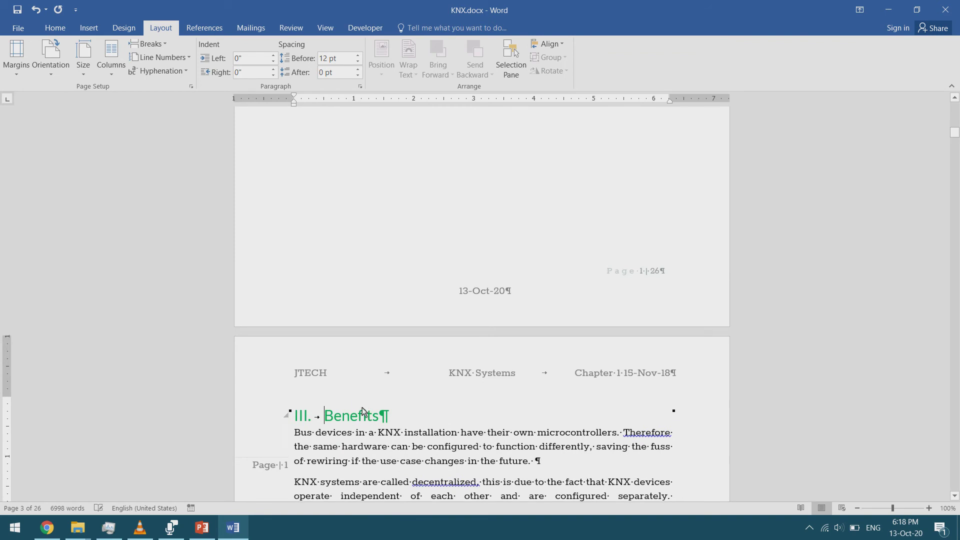
scroll(325, 386, "down", 3)
scroll(281, 364, "up", 1)
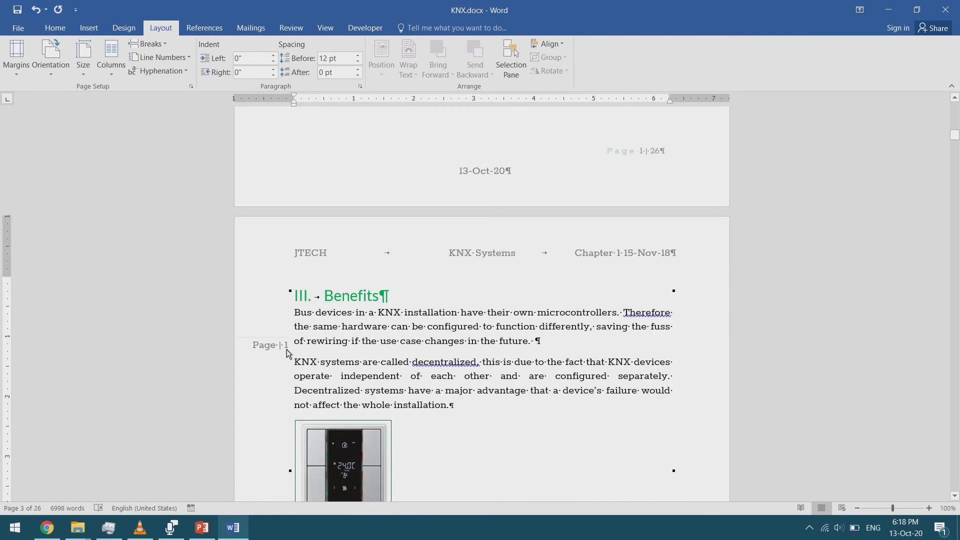
Step: Check the new Benefits page, then open the page 2 header for editing
left_click(283, 349)
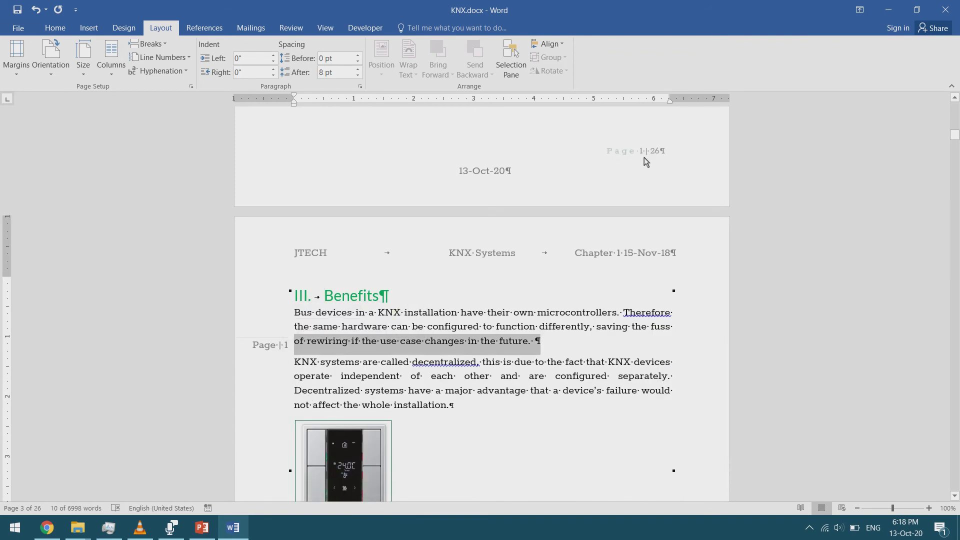
left_click(651, 191)
scroll(652, 197, "down", 6)
scroll(656, 227, "down", 4)
scroll(656, 236, "up", 12)
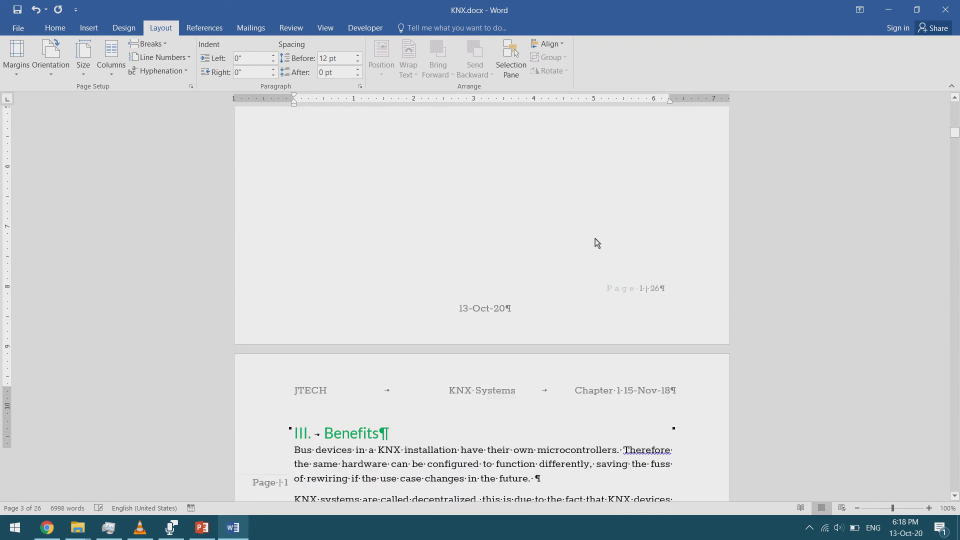
scroll(500, 225, "up", 15)
scroll(470, 170, "down", 6)
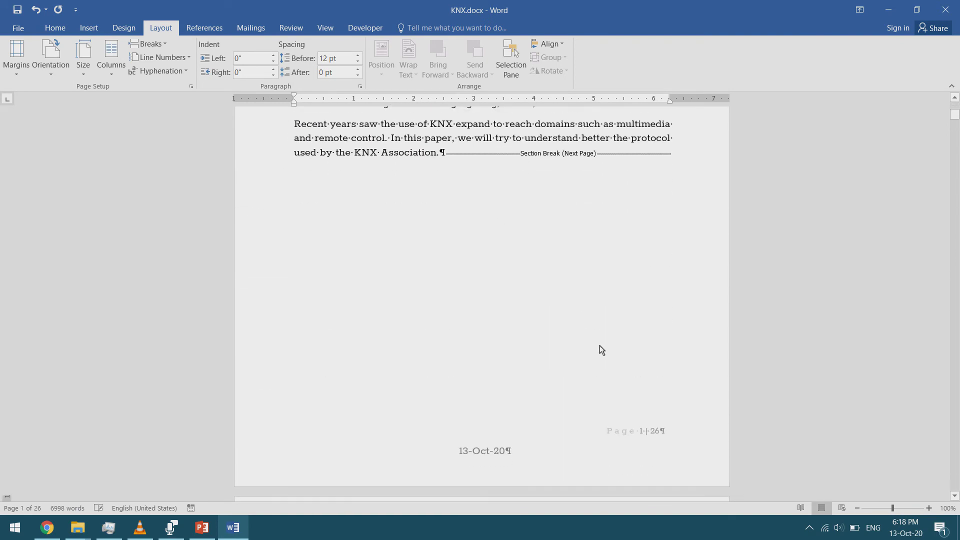
scroll(579, 329, "up", 6)
scroll(568, 301, "down", 6)
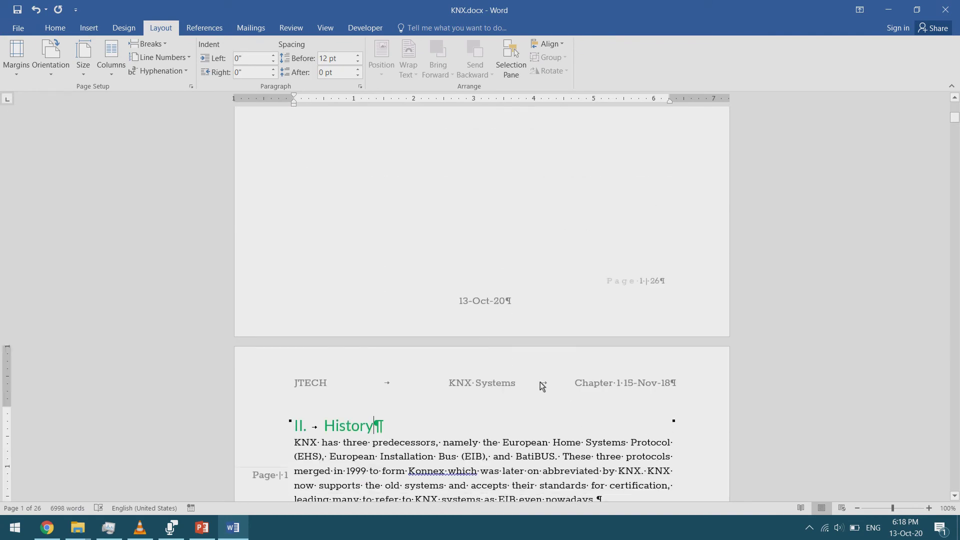
double_click(541, 385)
Step: Go to the Section 2 footer and select its Page 1 | 26 page number
scroll(550, 350, "down", 2)
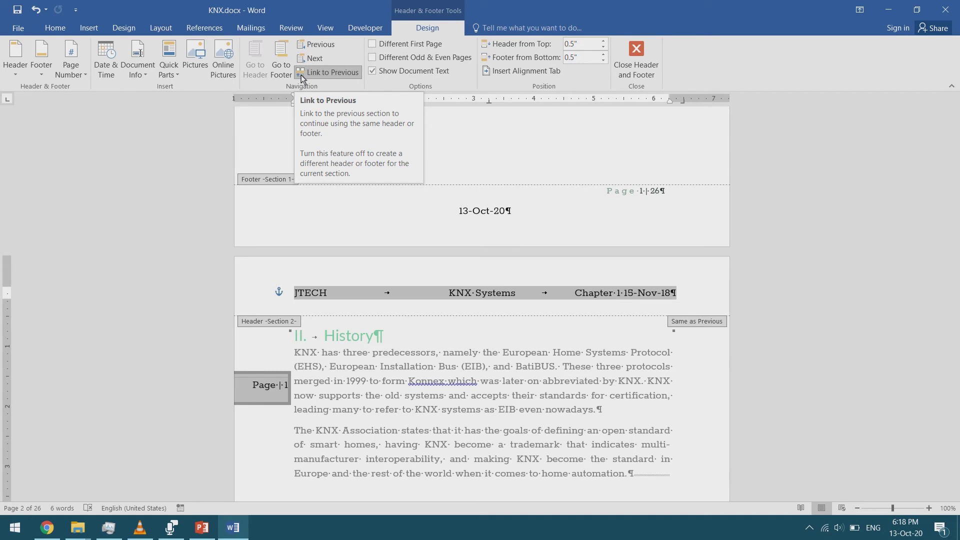
scroll(680, 296, "up", 10)
scroll(659, 280, "down", 7)
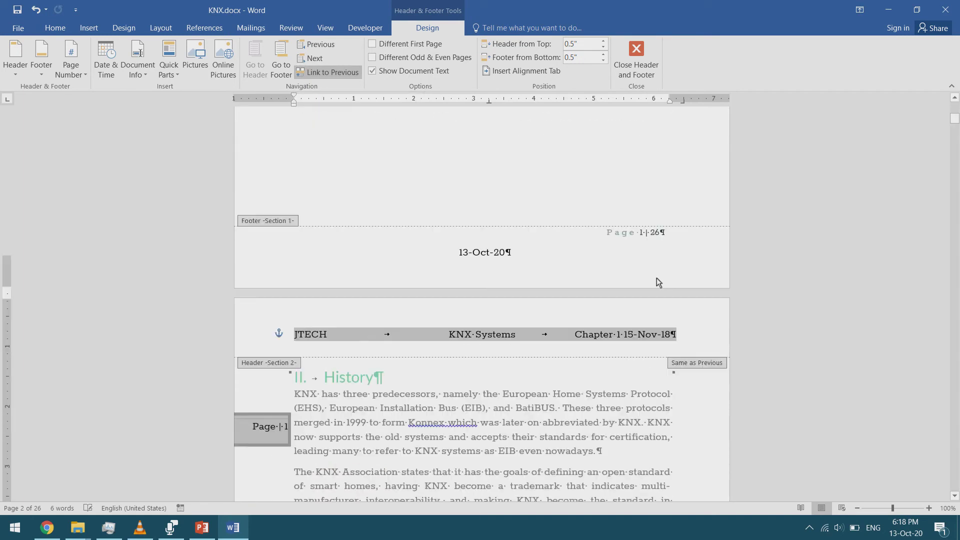
scroll(659, 283, "down", 5)
scroll(579, 274, "down", 1)
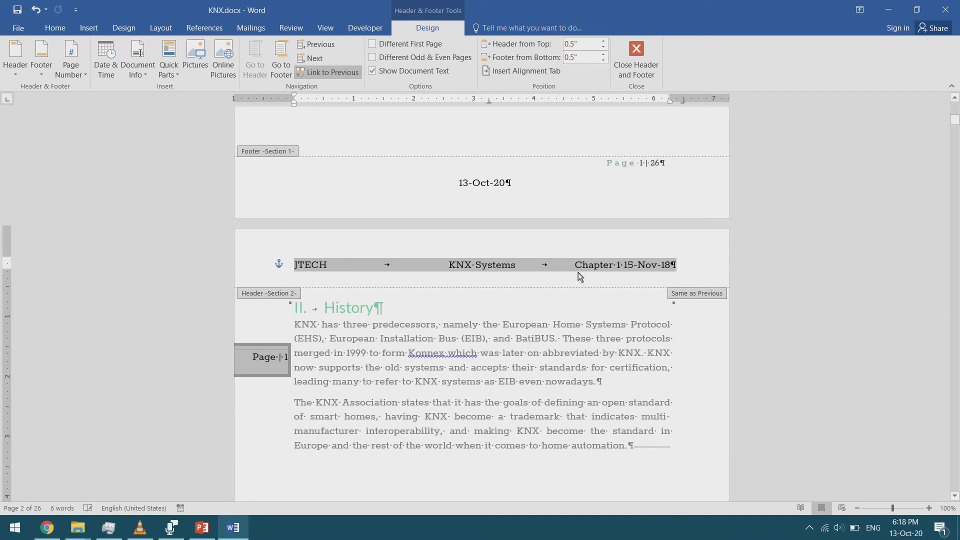
scroll(648, 322, "down", 13)
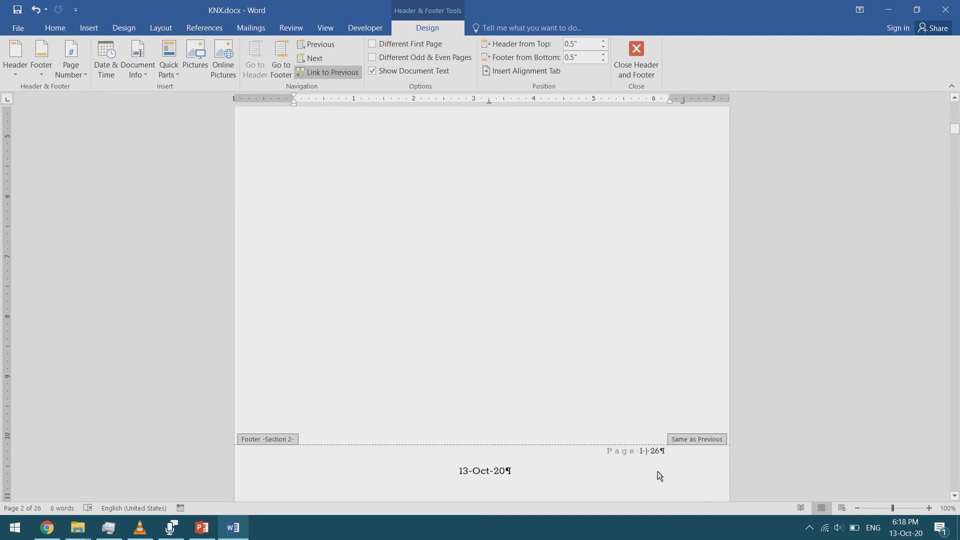
left_click(656, 472)
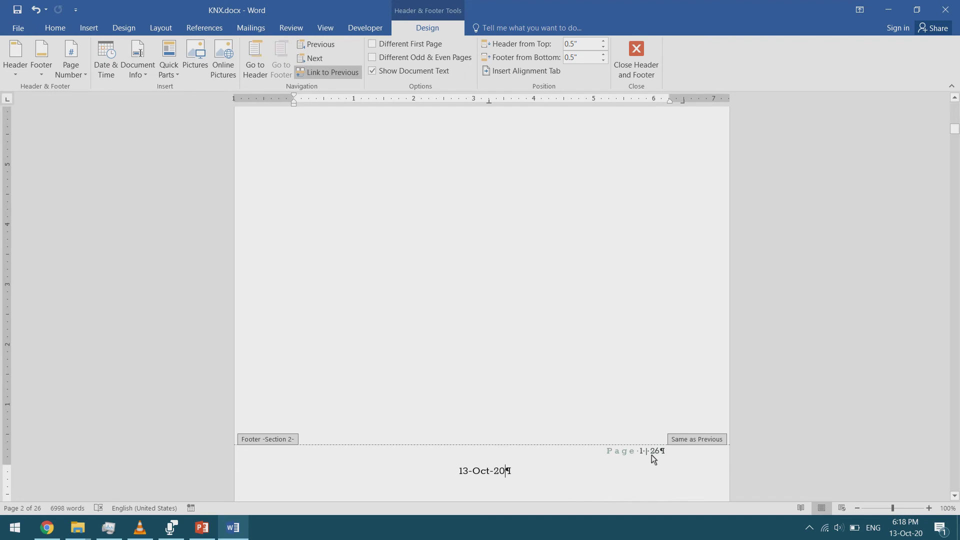
left_click(642, 453)
Step: Set Section 2 page numbering to Continue from previous section so it shows Page 2 | 26
right_click(643, 454)
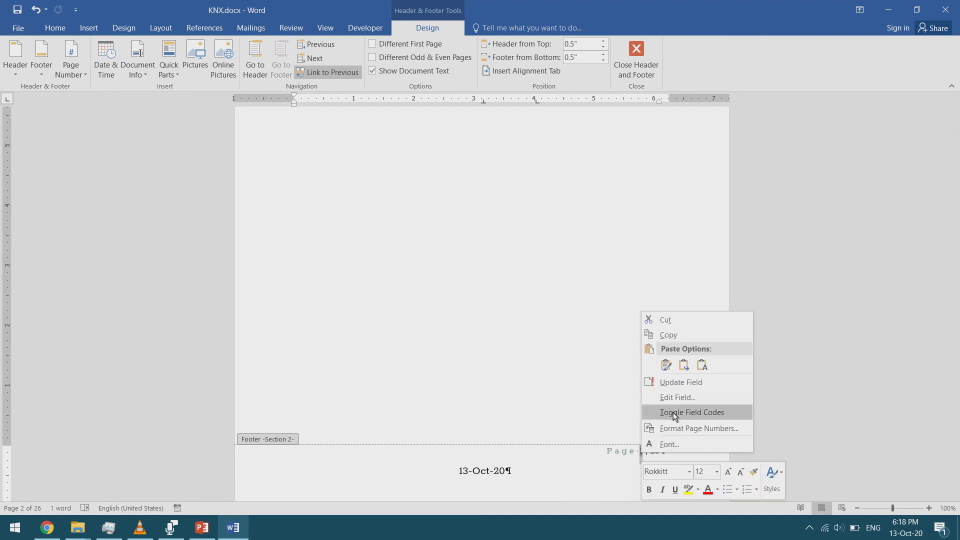
left_click(690, 429)
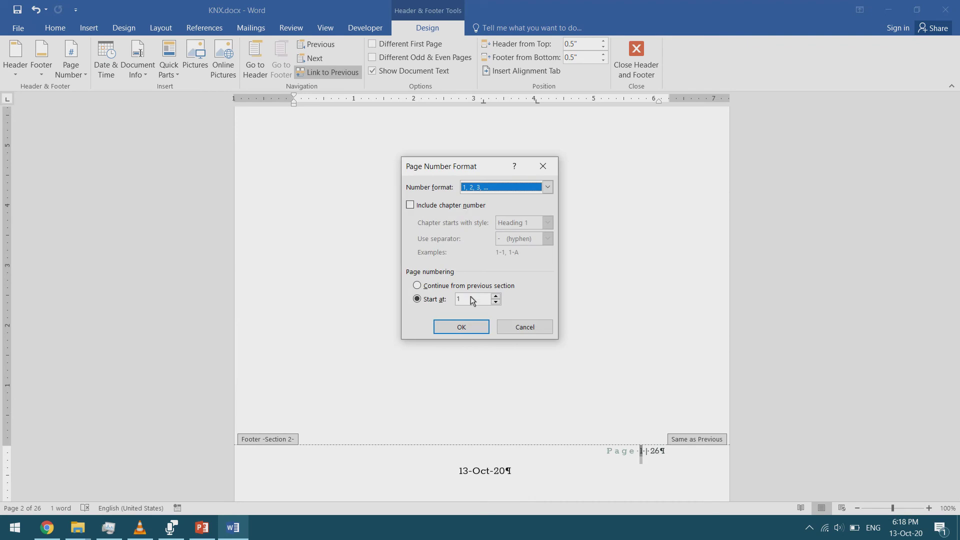
left_click(418, 286)
left_click(462, 328)
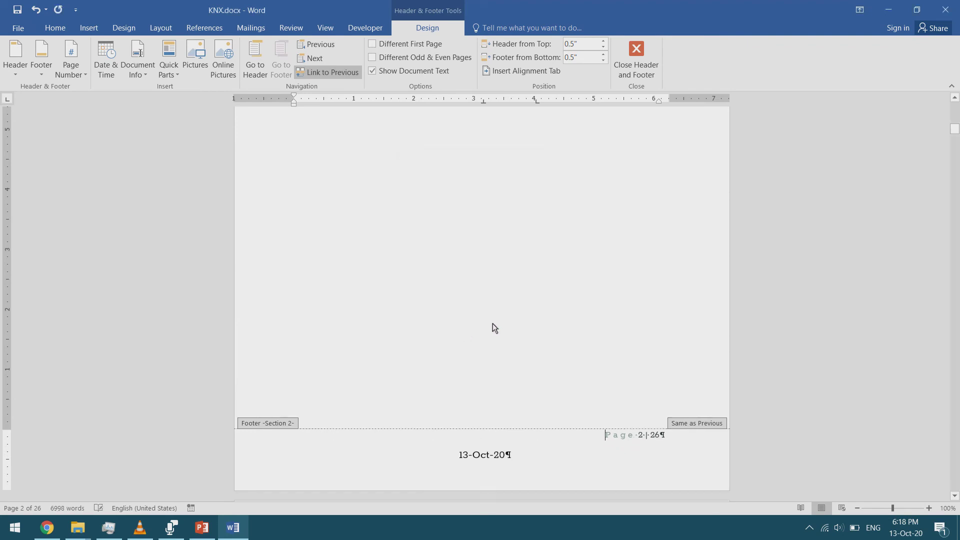
scroll(599, 359, "down", 10)
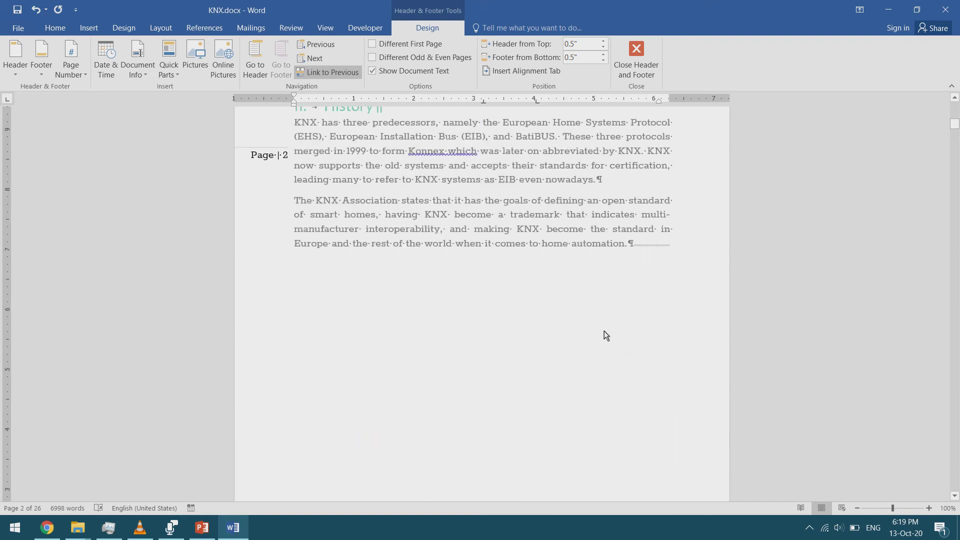
scroll(604, 330, "up", 12)
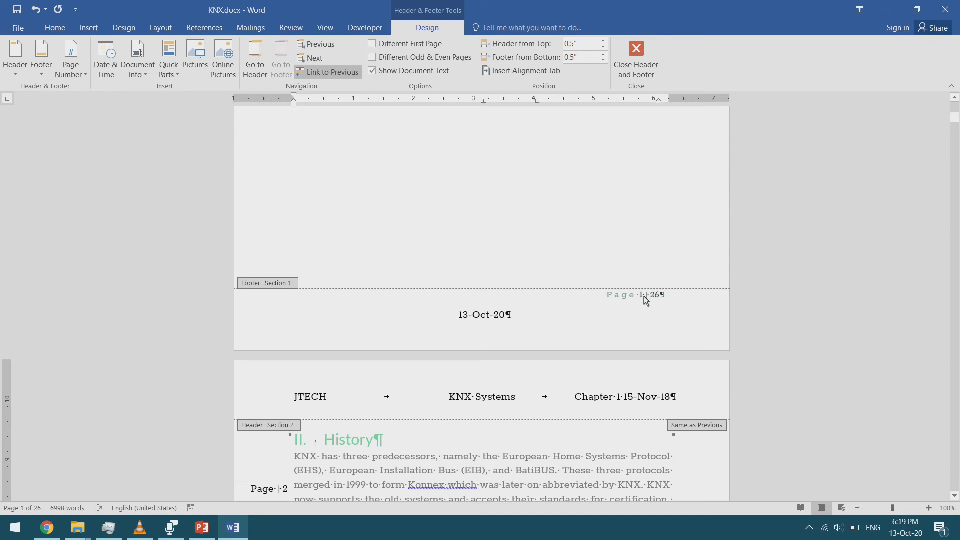
scroll(643, 300, "down", 12)
scroll(650, 355, "down", 10)
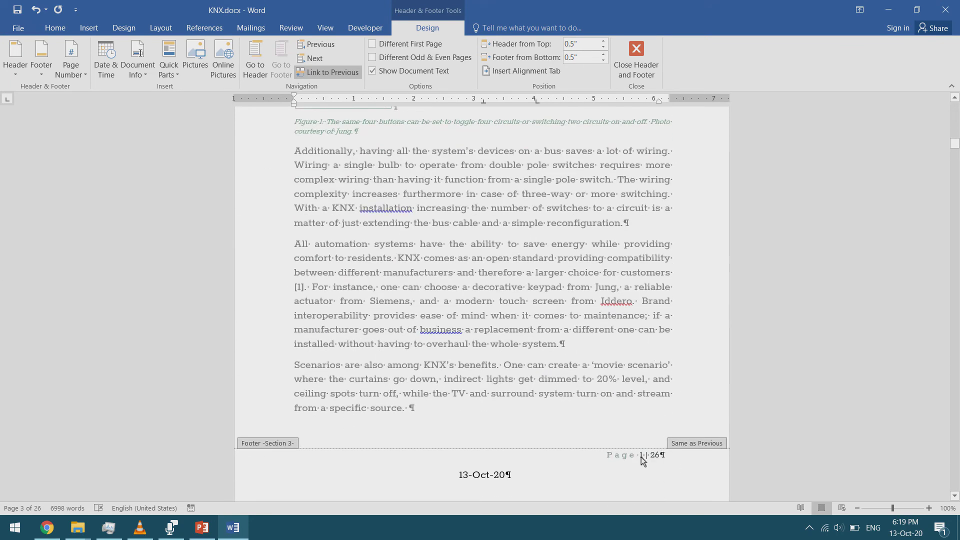
Step: Reformat the section 3 footer page number so it shows 3 instead of 1
left_click(642, 456)
right_click(642, 458)
left_click(670, 433)
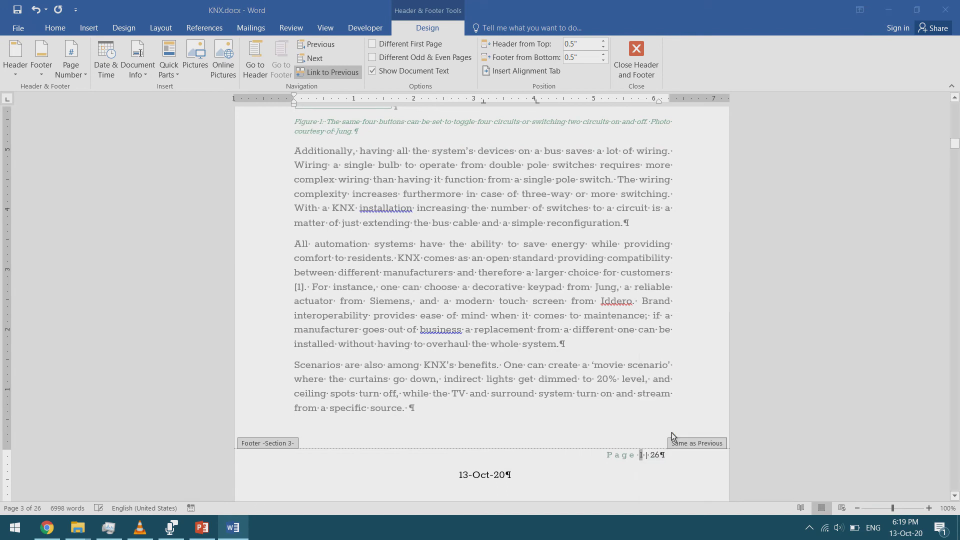
left_click(461, 327)
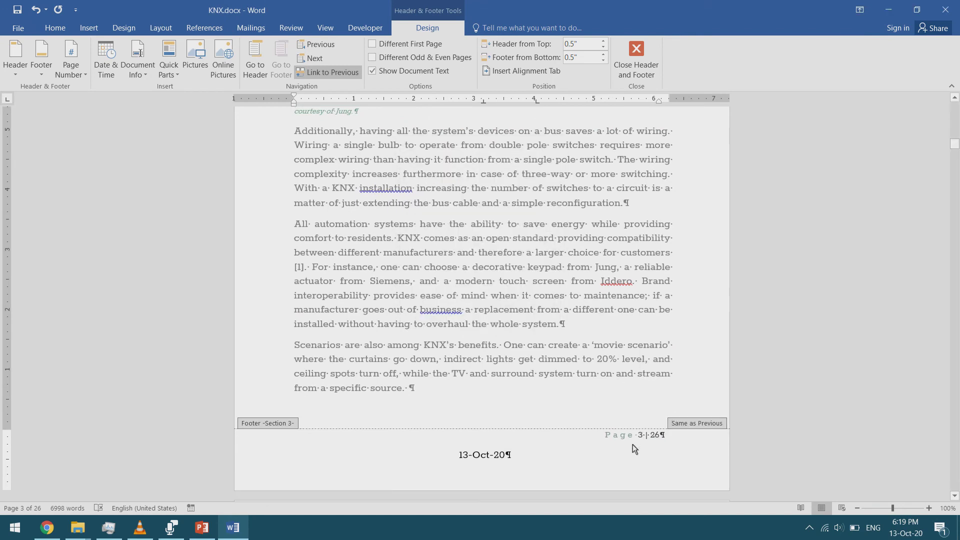
Step: Close footer editing and return to the document body
double_click(574, 371)
scroll(575, 350, "up", 15)
scroll(593, 321, "down", 5)
scroll(596, 327, "down", 2)
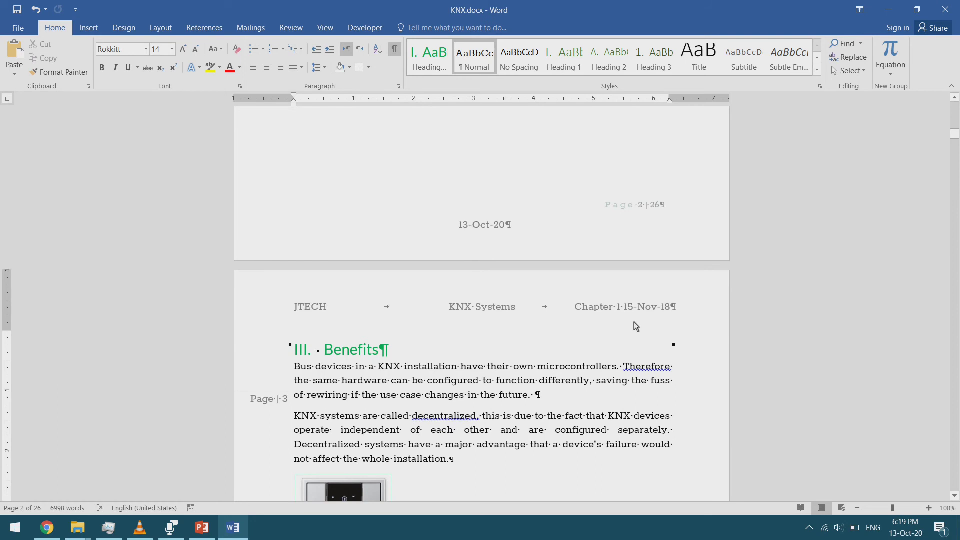
scroll(620, 306, "up", 9)
scroll(650, 312, "up", 7)
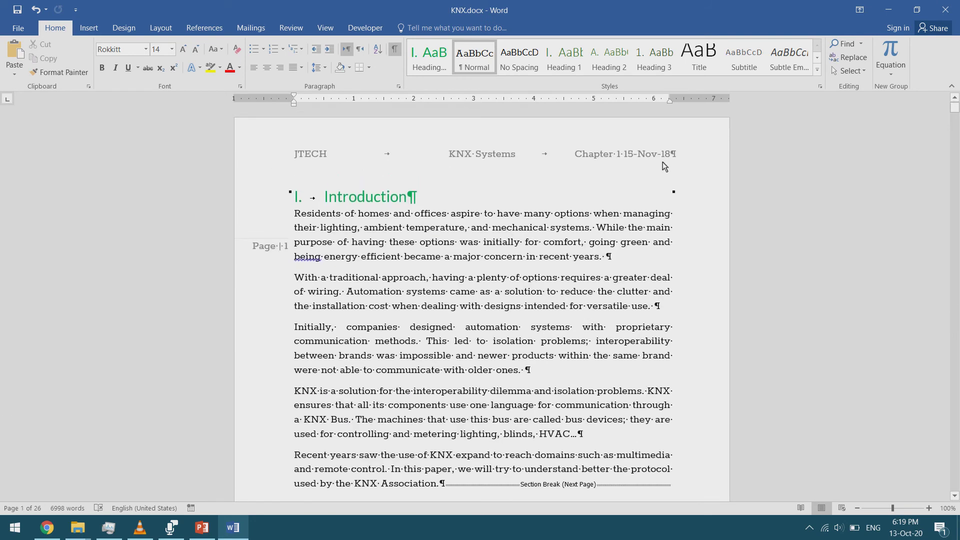
scroll(608, 230, "down", 7)
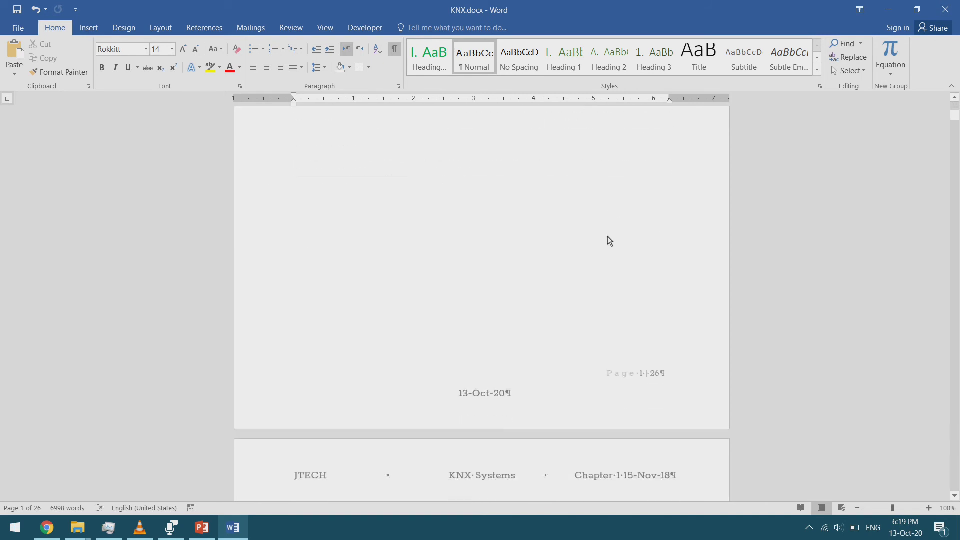
scroll(552, 368, "down", 7)
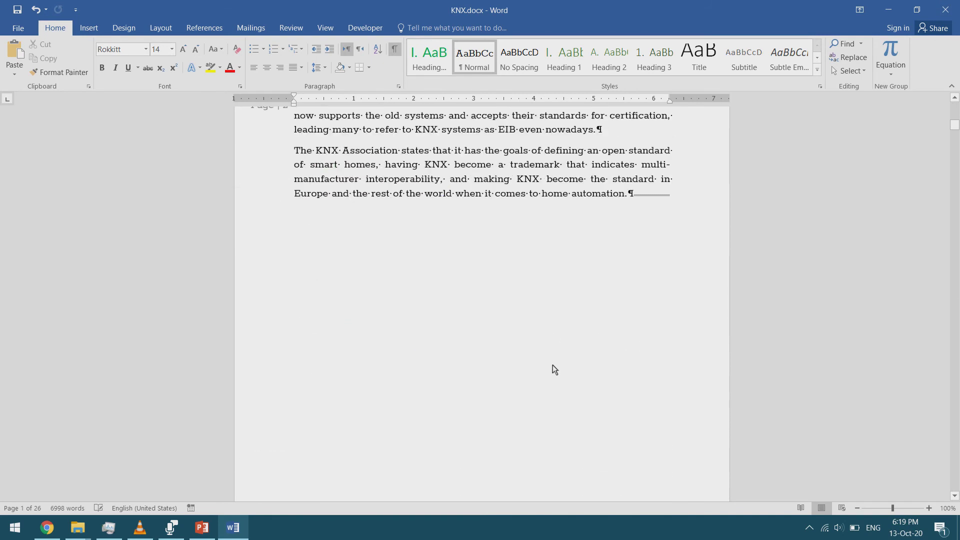
scroll(554, 369, "down", 3)
scroll(560, 320, "up", 10)
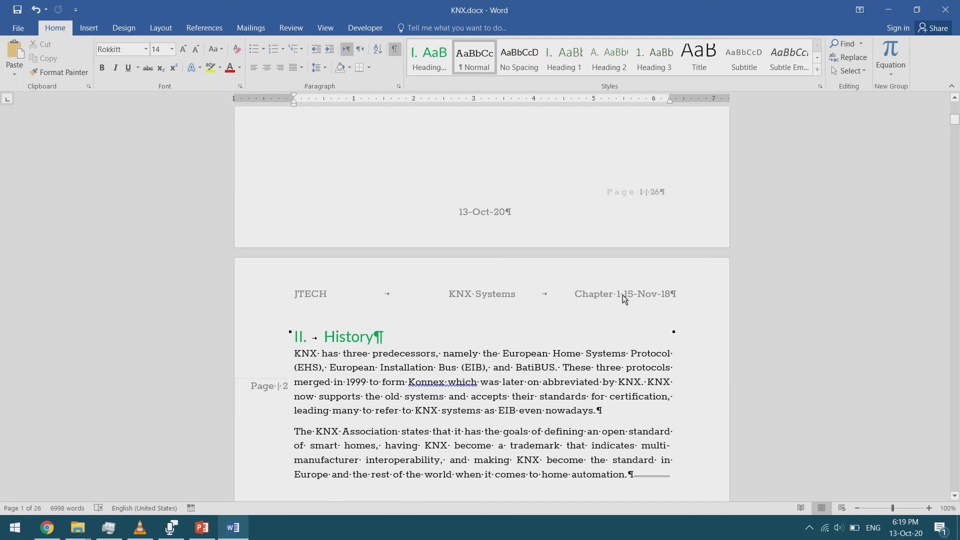
double_click(619, 295)
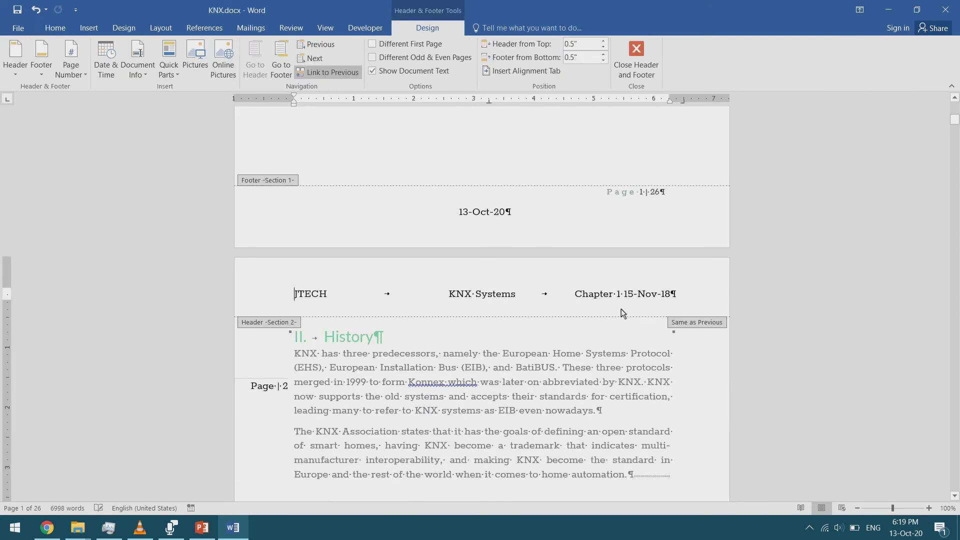
double_click(623, 296)
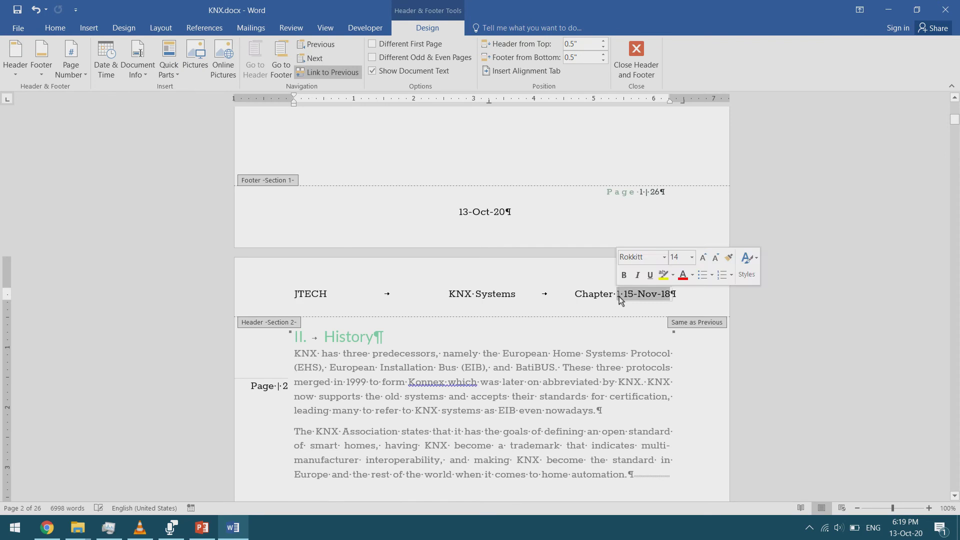
type("2")
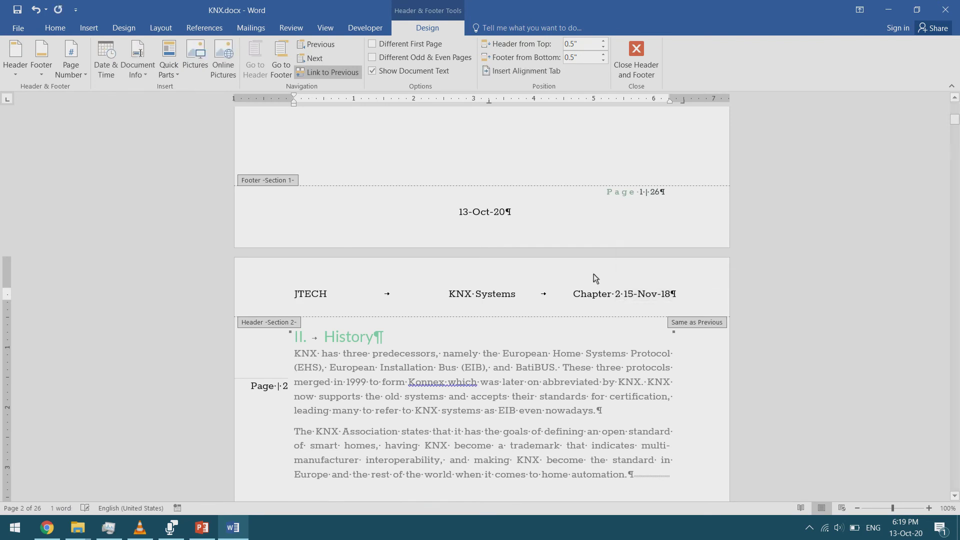
double_click(589, 223)
double_click(565, 164)
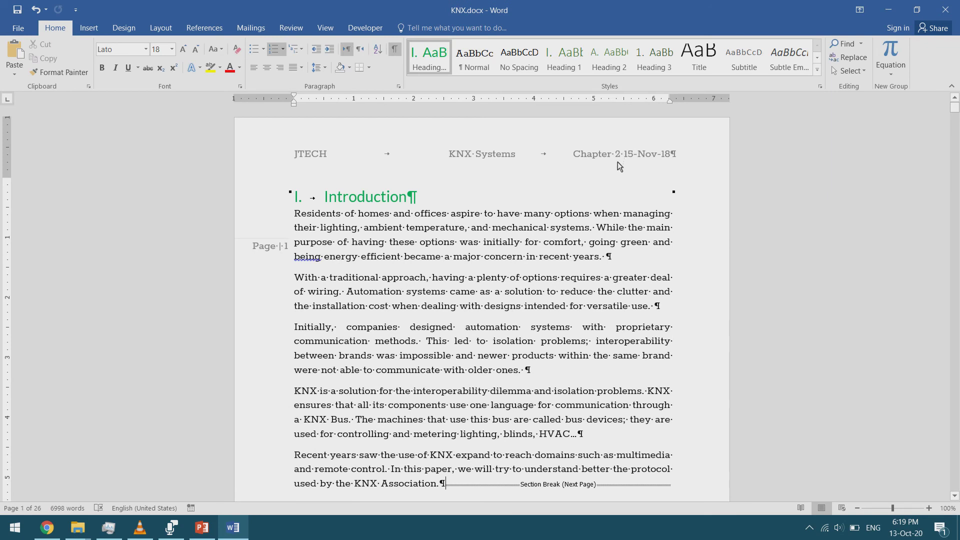
key("ctrl+z")
scroll(625, 190, "down", 8)
scroll(628, 199, "down", 3)
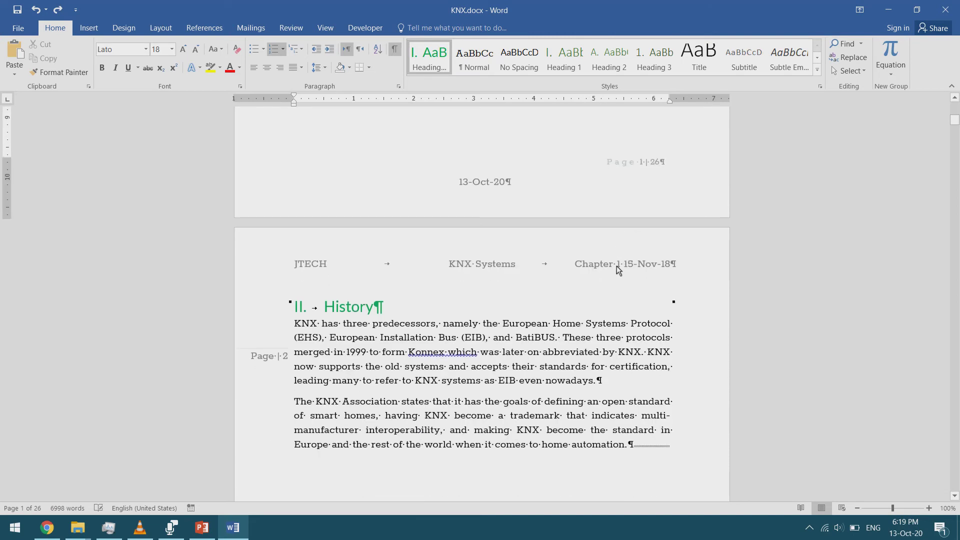
Step: Unlink the page 2 header from section 1 by turning off Link to Previous
double_click(587, 262)
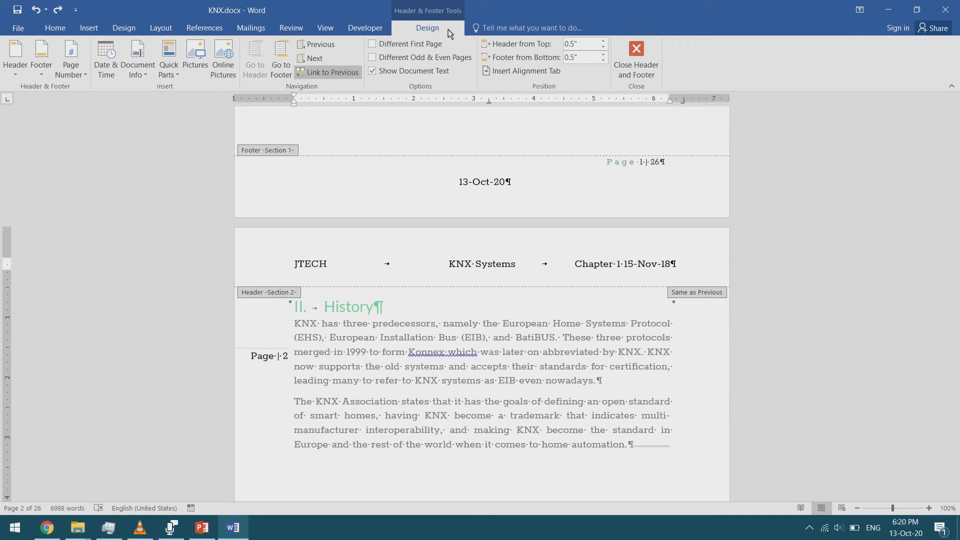
left_click(317, 73)
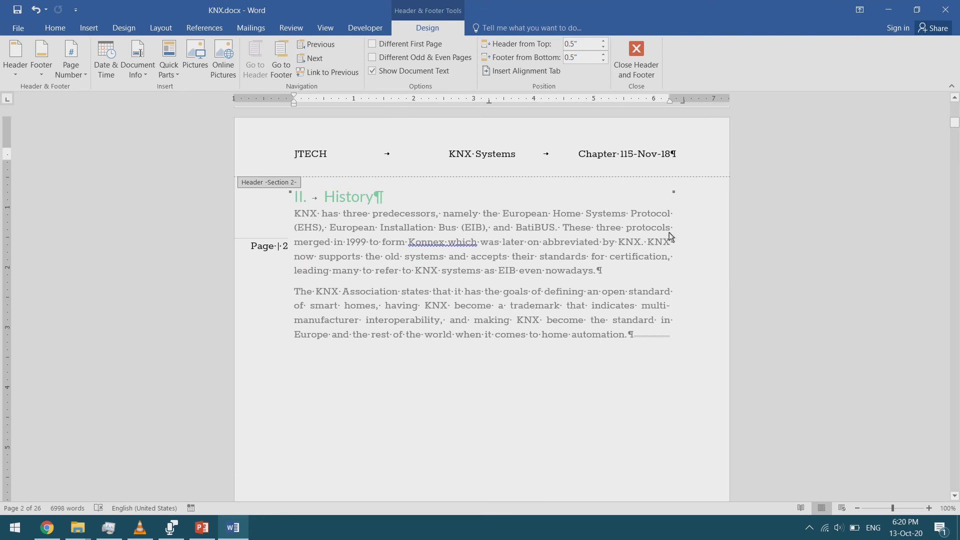
scroll(670, 242, "up", 10)
scroll(660, 221, "down", 7)
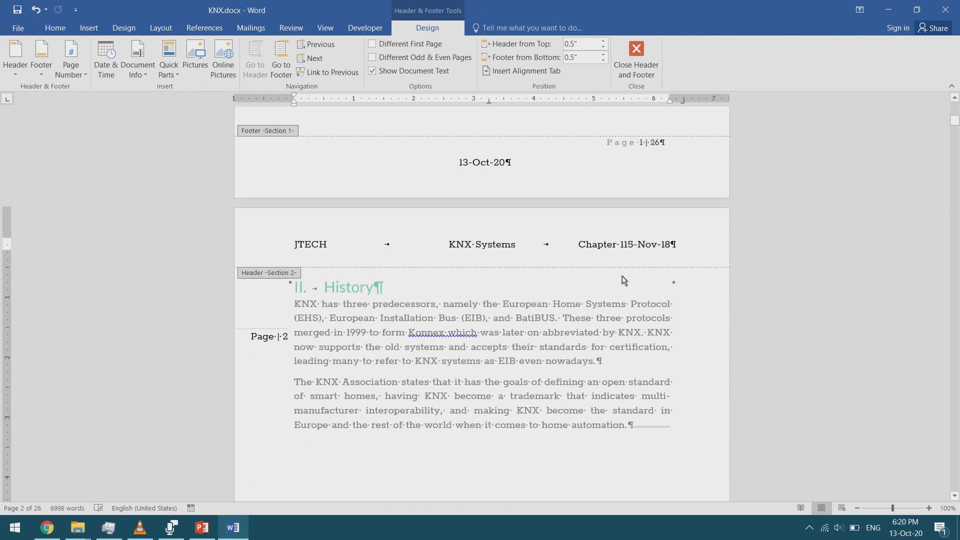
Step: Change the section 2 header's chapter number from 1 to 2
left_click(623, 248)
key("BackSpace")
type("2")
key("alt+space")
key("Escape")
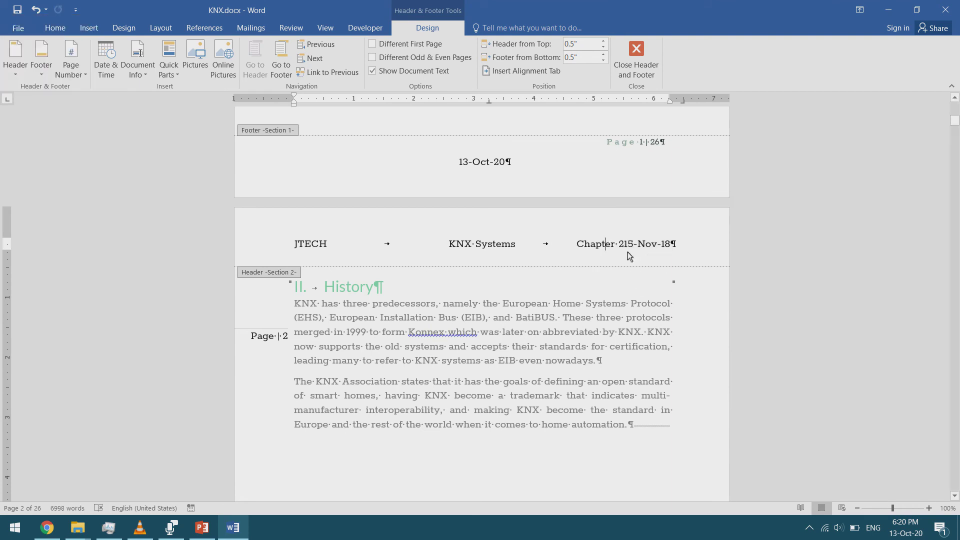
left_click(623, 248)
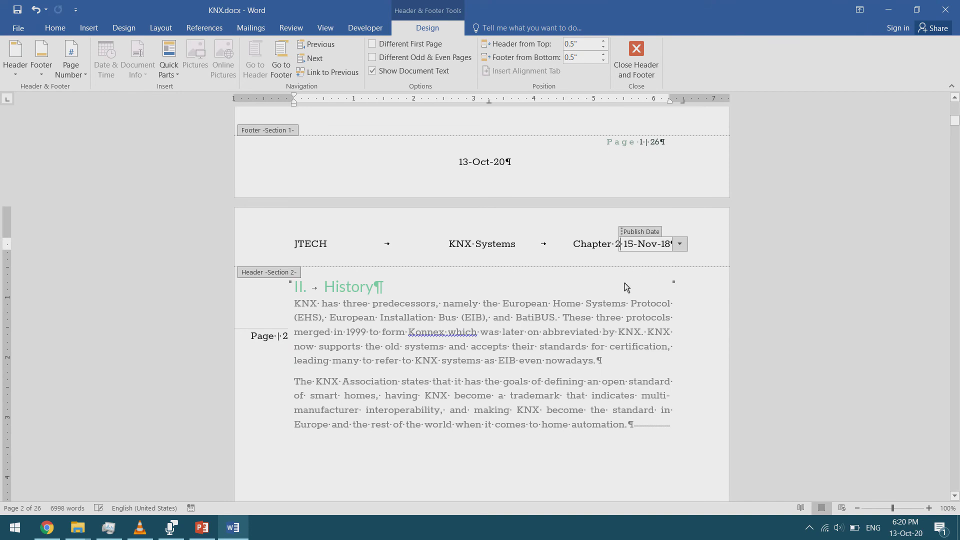
Step: Type 1 before the date so the page 1 header reads Chapter 1-15-Nov-18
double_click(632, 324)
scroll(671, 282, "up", 10)
scroll(671, 282, "up", 5)
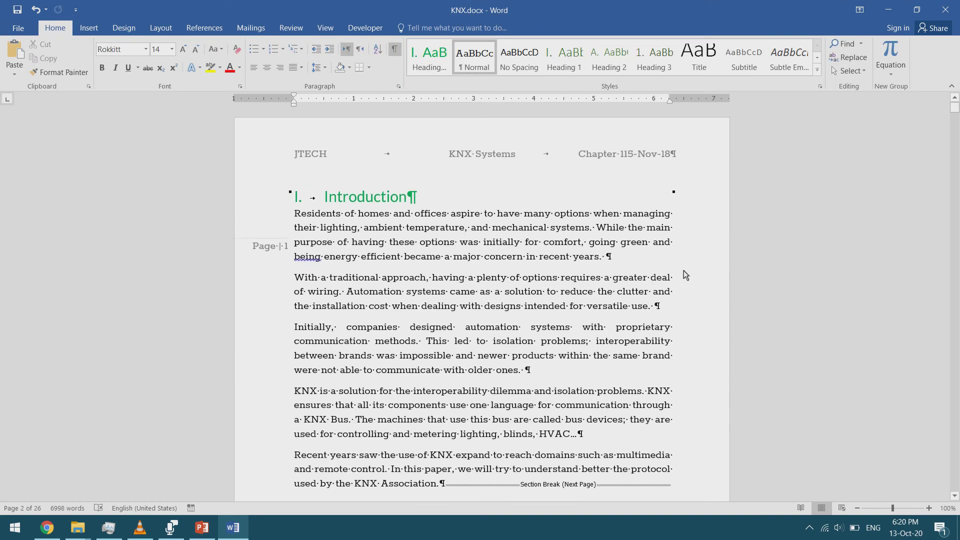
double_click(625, 156)
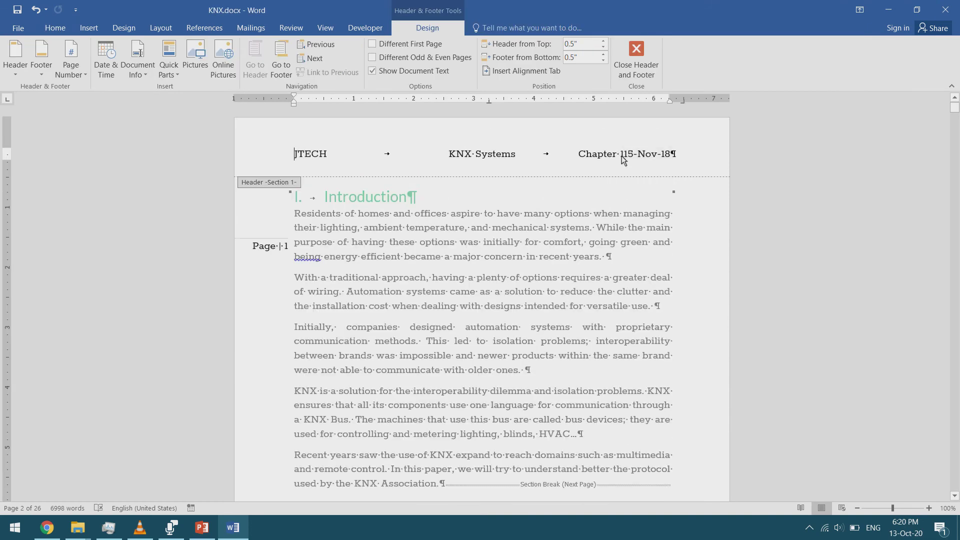
type("1")
double_click(699, 322)
scroll(704, 346, "down", 15)
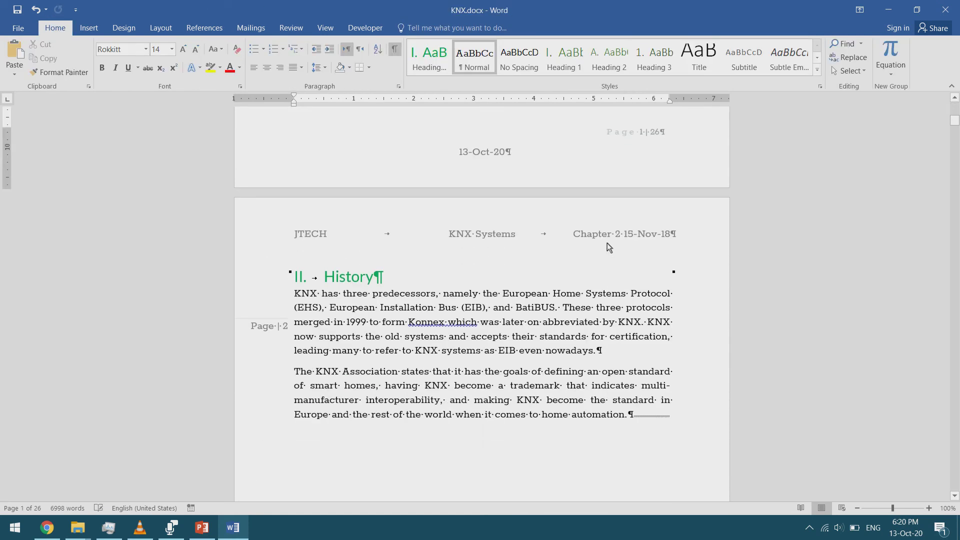
scroll(622, 239, "down", 15)
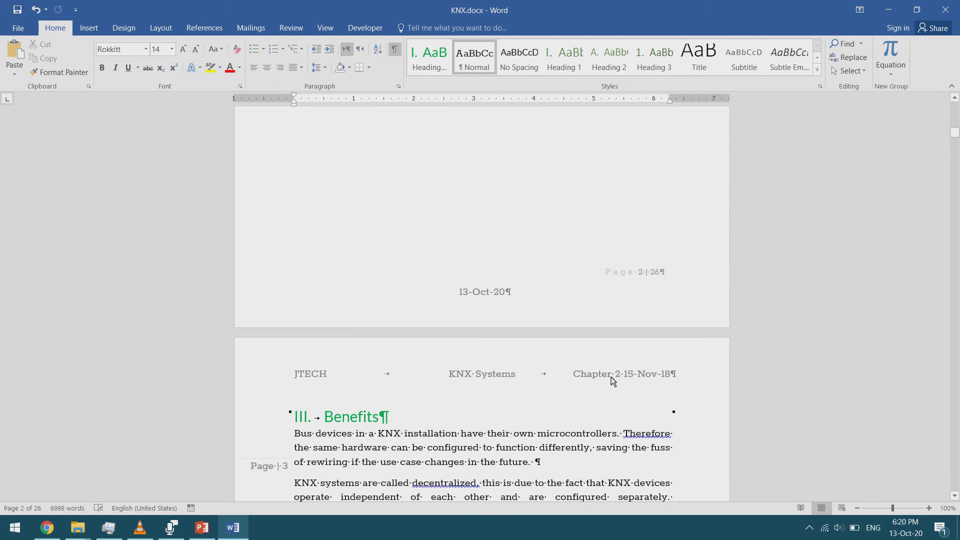
scroll(611, 378, "down", 3)
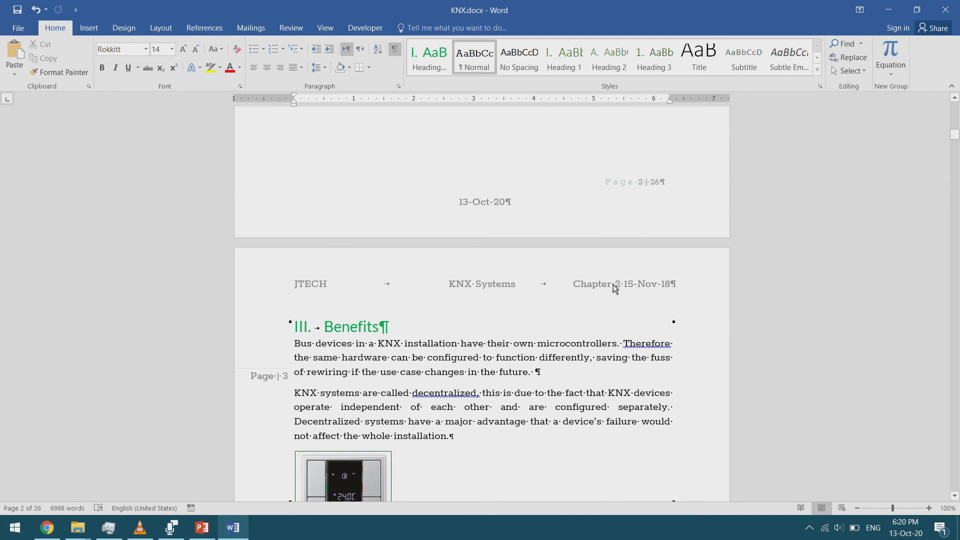
Step: Unlink the section 3 header, change it to Chapter 3, and enable Different First Page
double_click(595, 288)
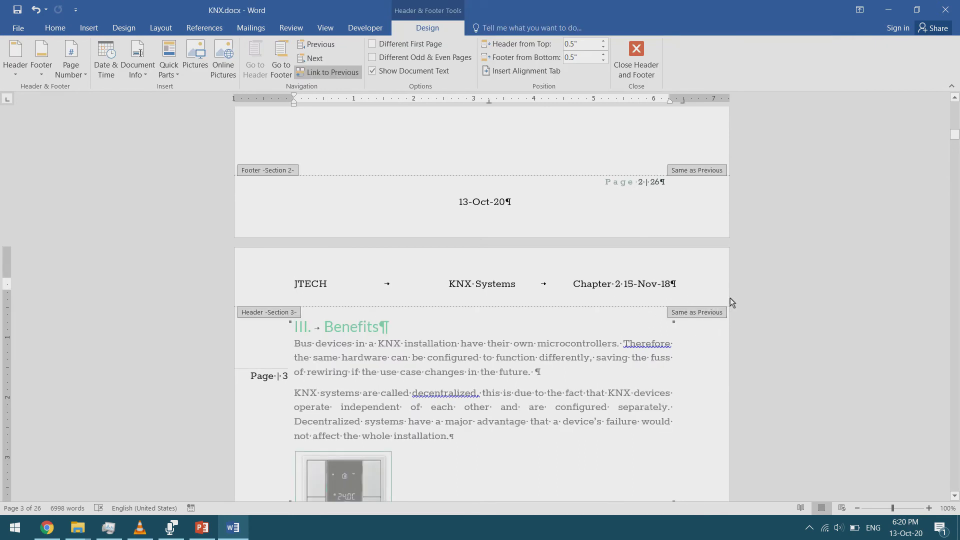
left_click(345, 73)
scroll(500, 300, "down", 3)
left_click(626, 153)
key("BackSpace")
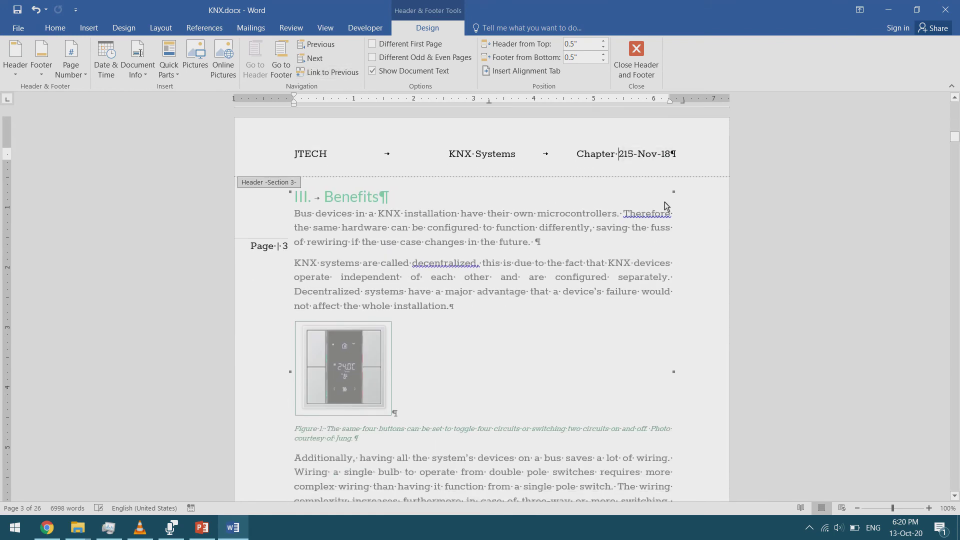
key("BackSpace")
type("3")
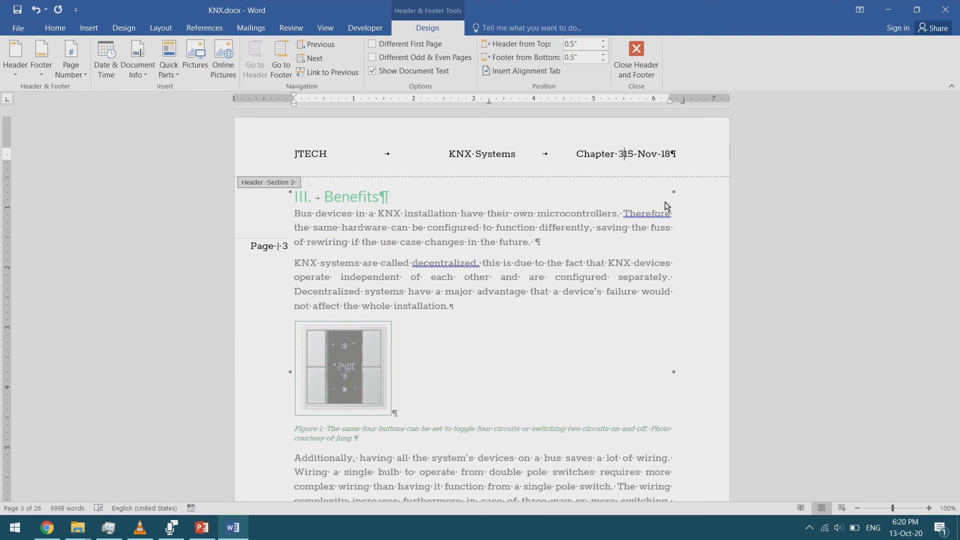
double_click(588, 280)
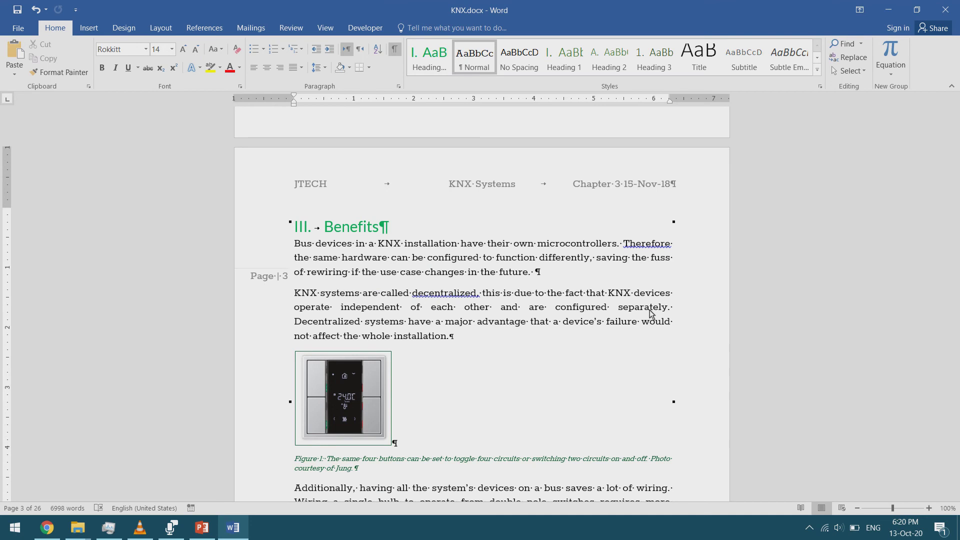
double_click(511, 191)
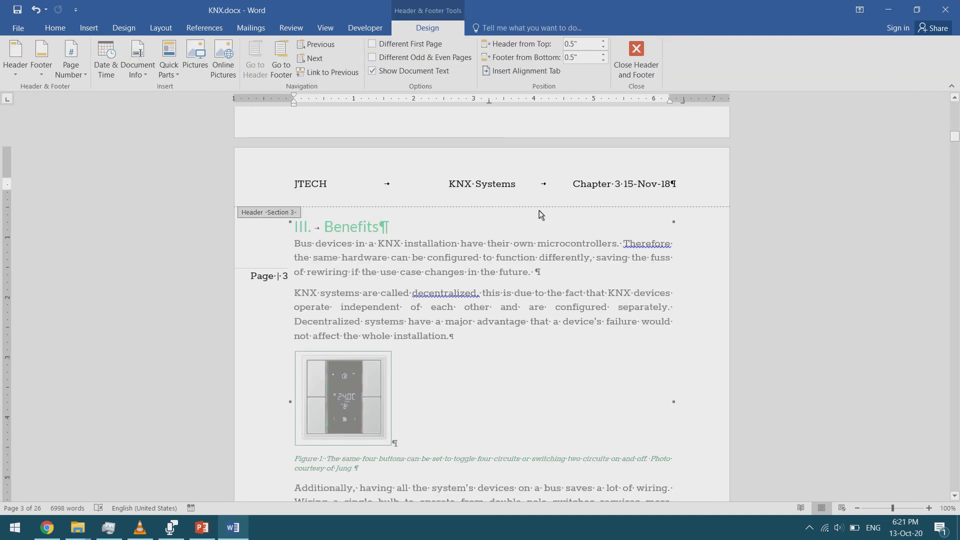
left_click(372, 44)
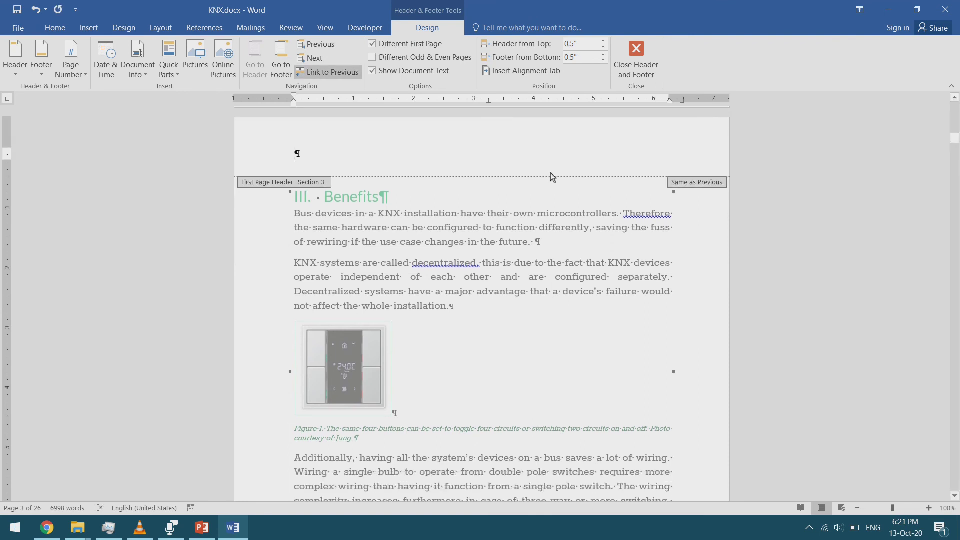
Step: Enter 'First page in section header' as section 3's first-page header
double_click(496, 251)
scroll(508, 258, "down", 4)
scroll(508, 257, "down", 7)
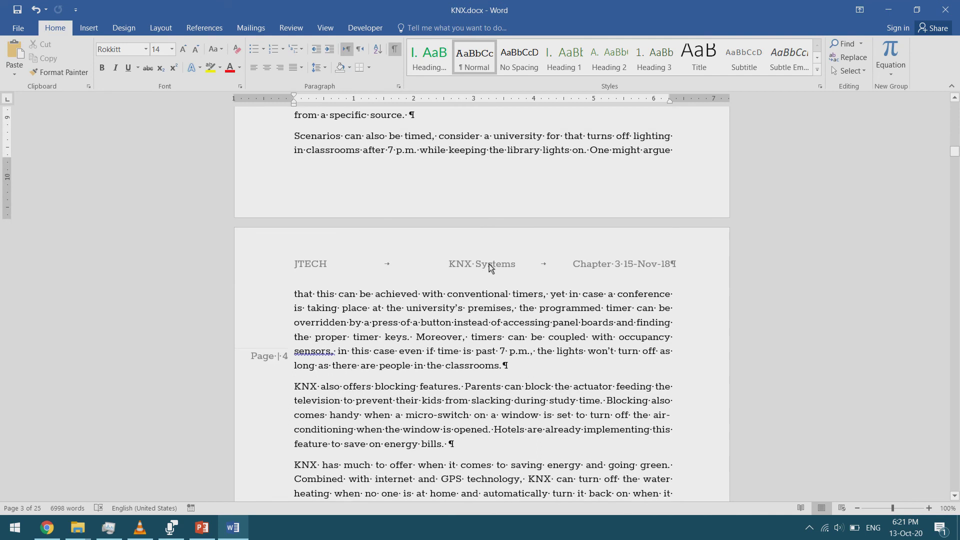
scroll(590, 278, "down", 7)
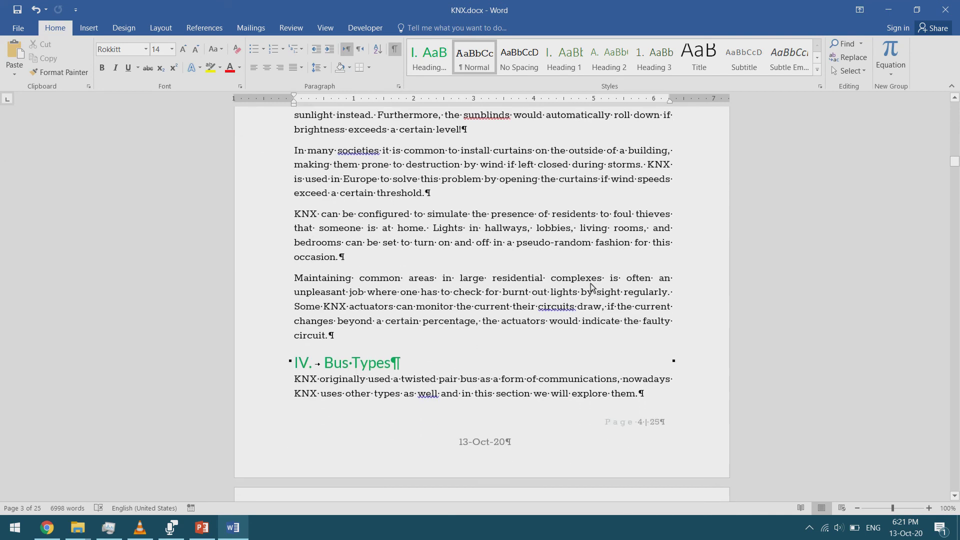
key("ctrl+z")
key("ctrl+z")
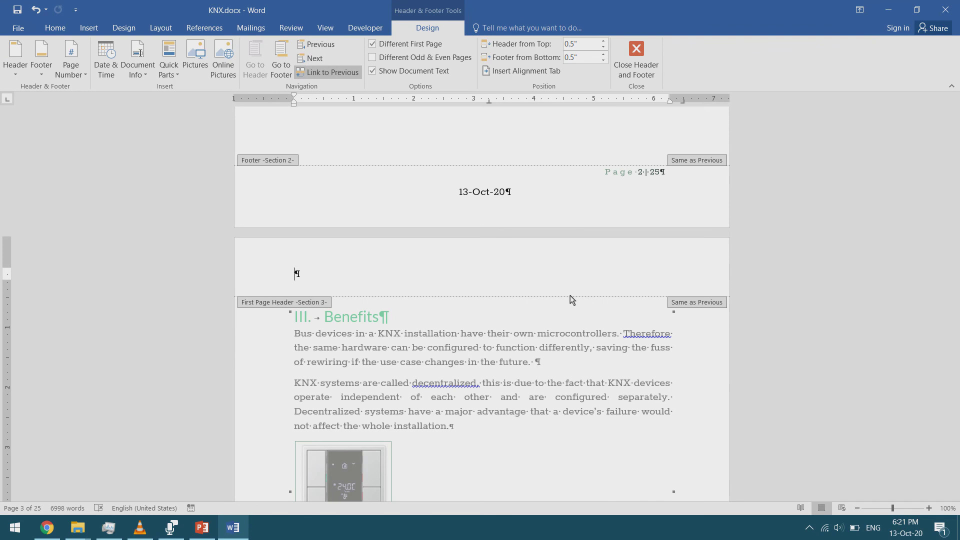
type("First page in section heade")
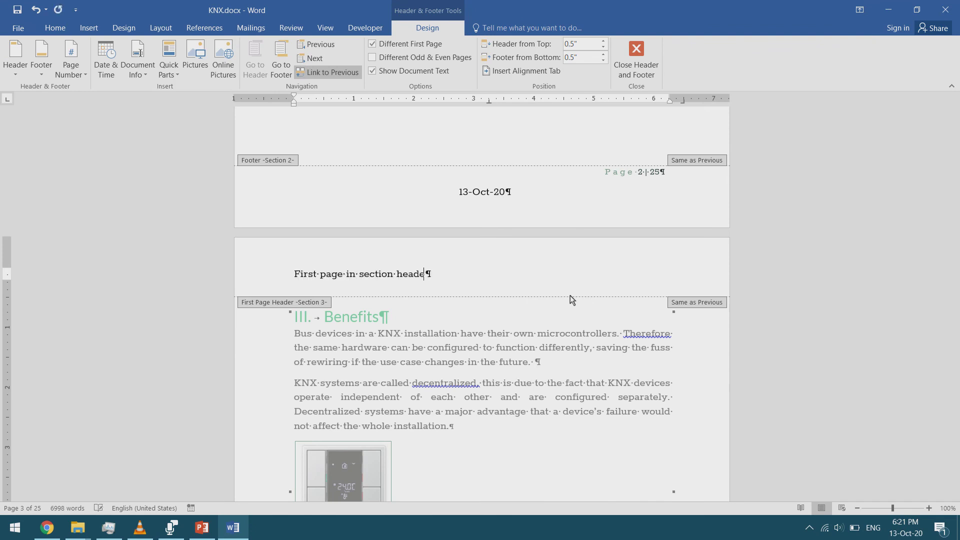
type("r")
key("Home")
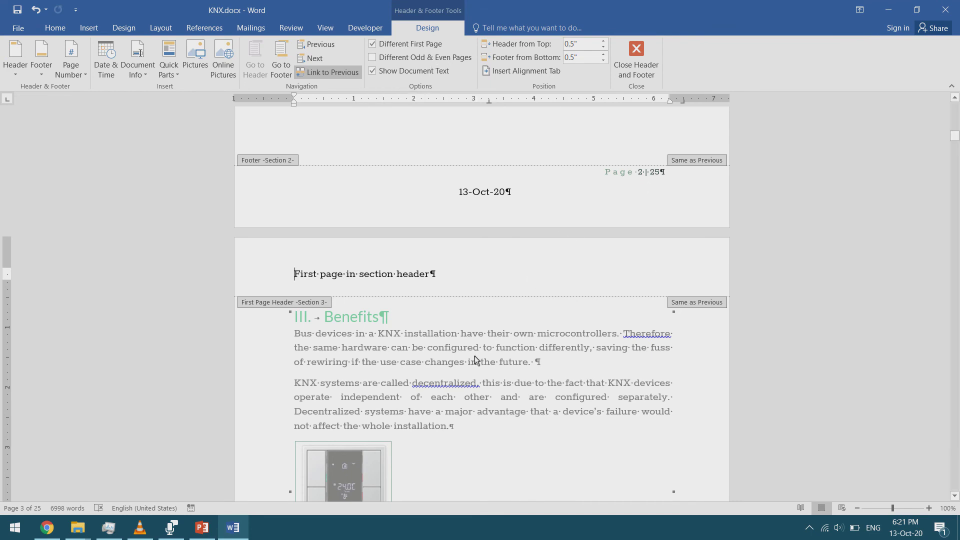
Step: Enable Different Odd & Even Pages so odd and even pages get separate headers and footers
left_click(419, 59)
scroll(432, 286, "down", 8)
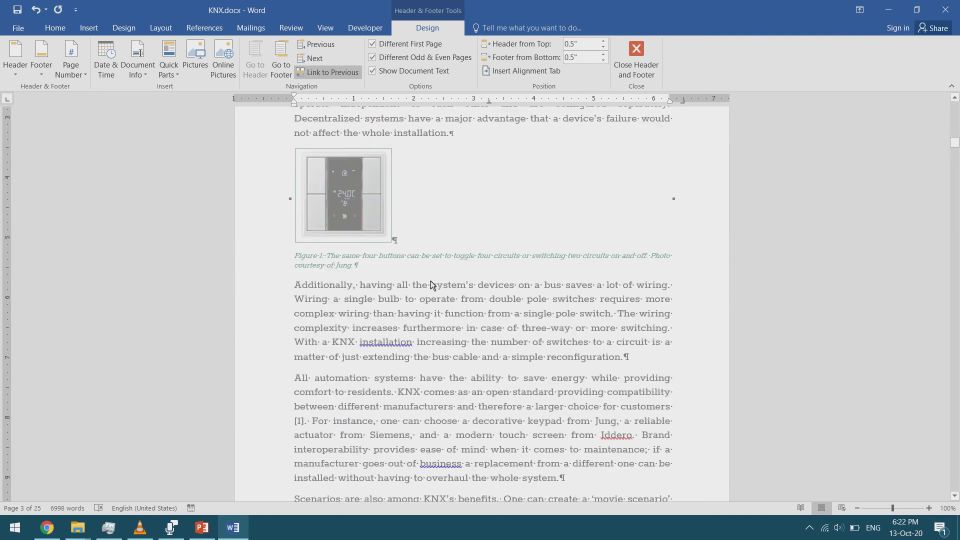
scroll(432, 285, "down", 5)
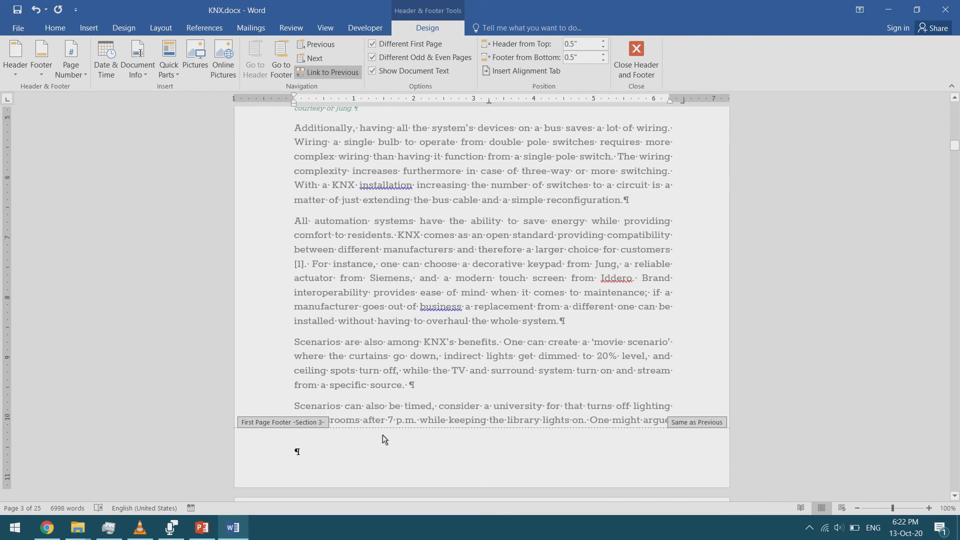
scroll(325, 350, "up", 7)
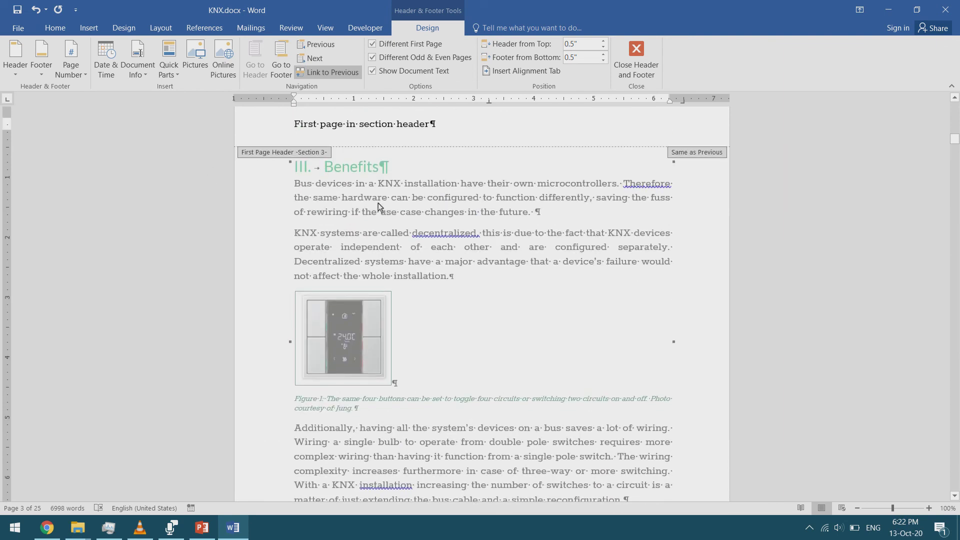
scroll(300, 200, "down", 11)
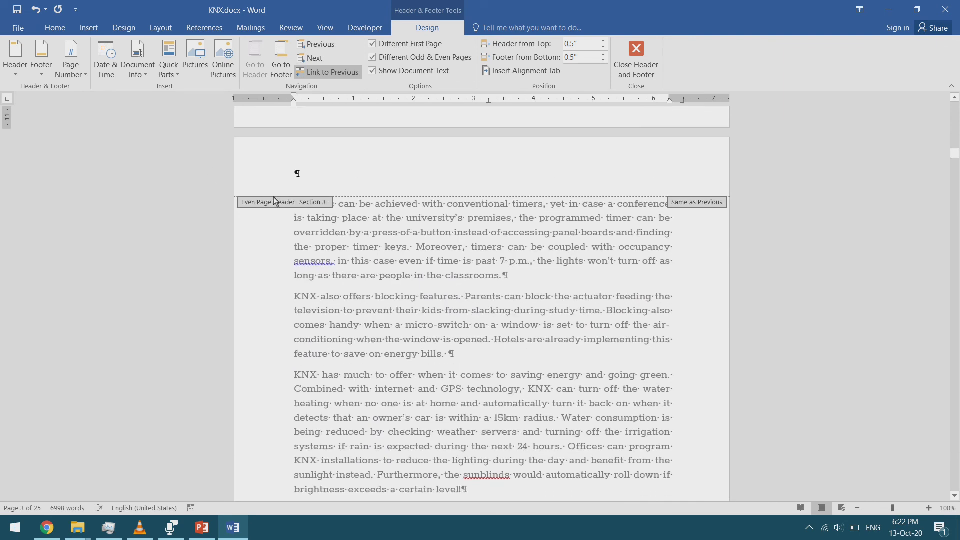
scroll(310, 212, "down", 9)
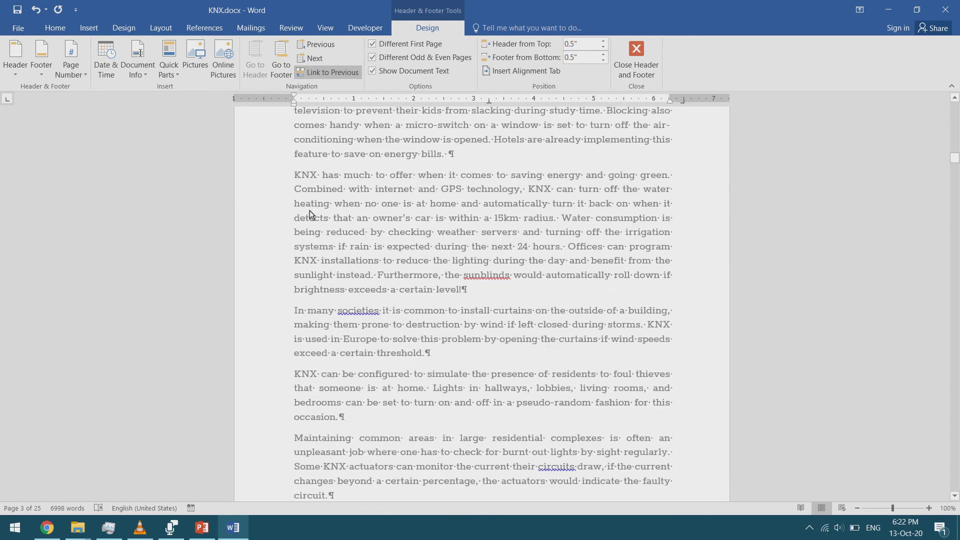
scroll(348, 321, "down", 2)
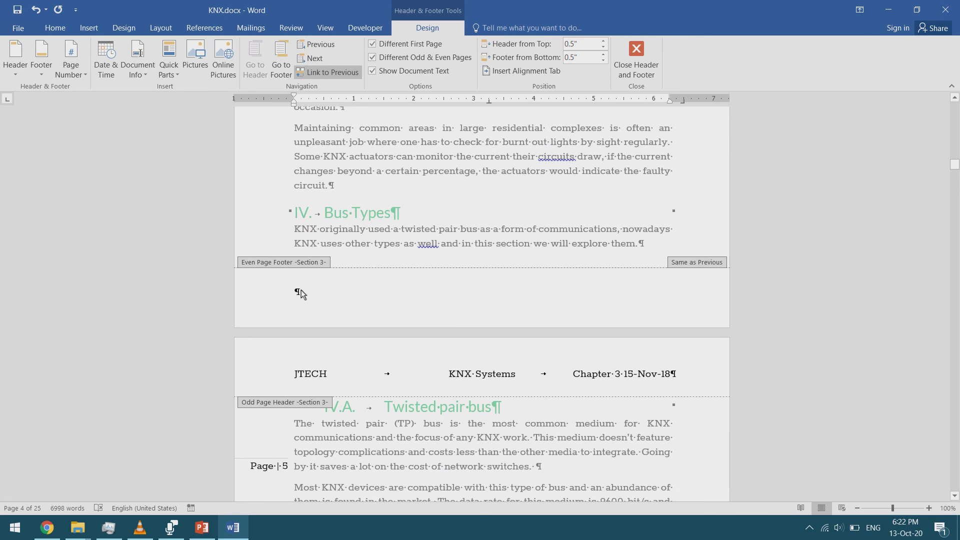
scroll(375, 288, "down", 10)
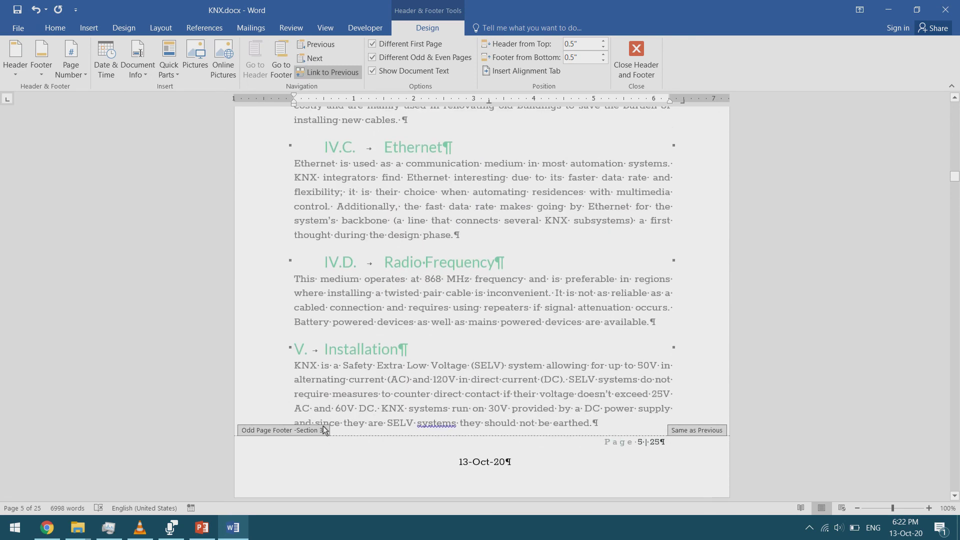
scroll(449, 320, "up", 10)
left_click(450, 320)
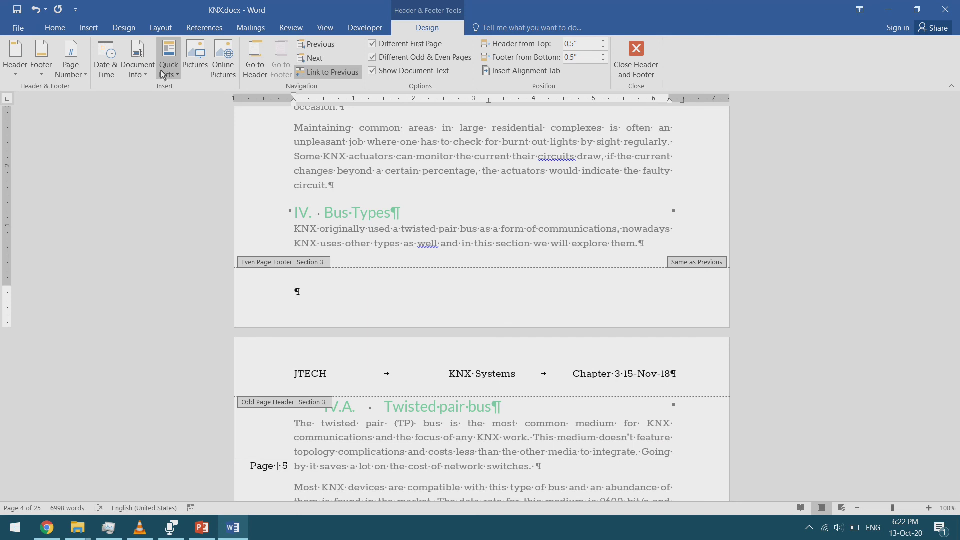
Step: Insert a Plain Number 1 page number at the bottom of the even-page footer
left_click(79, 78)
mouse_move(104, 104)
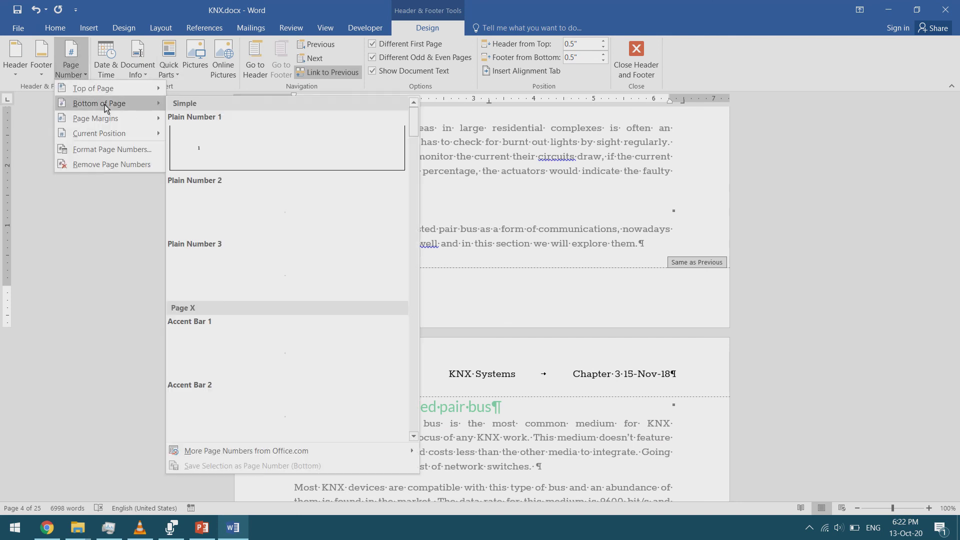
left_click(222, 145)
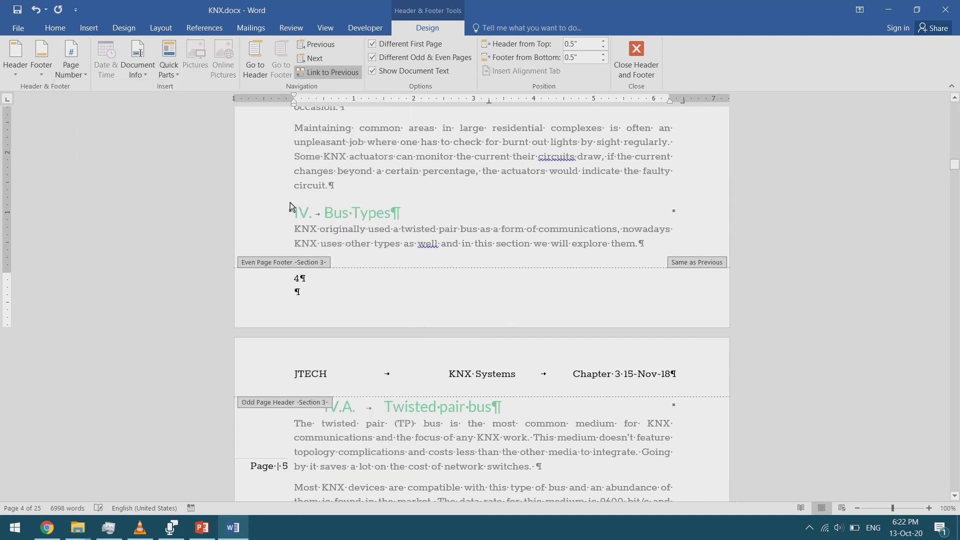
scroll(545, 390, "down", 10)
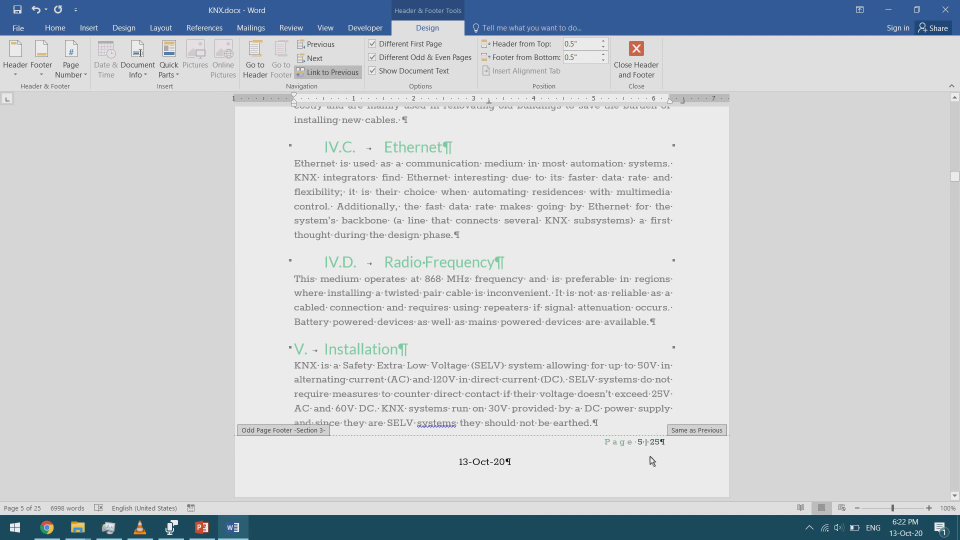
scroll(334, 375, "down", 11)
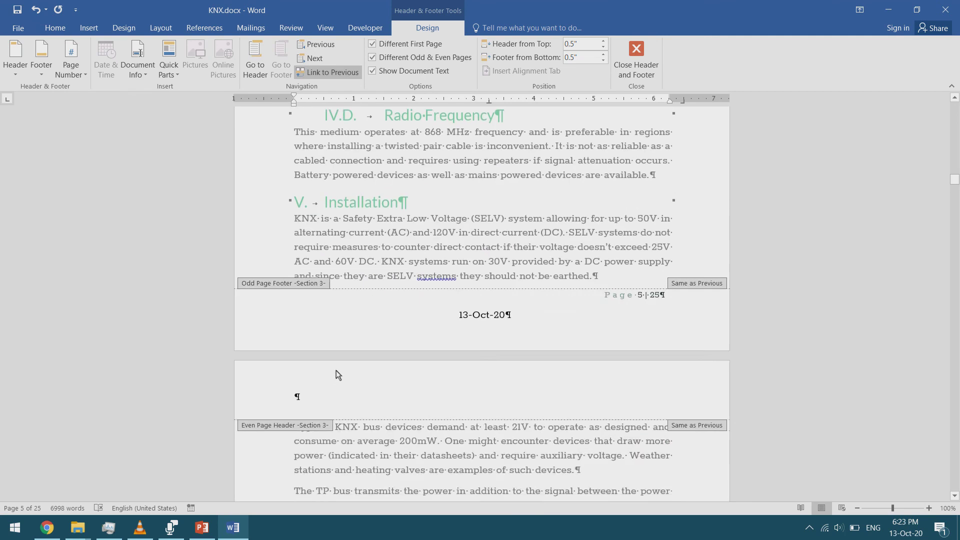
scroll(352, 380, "down", 5)
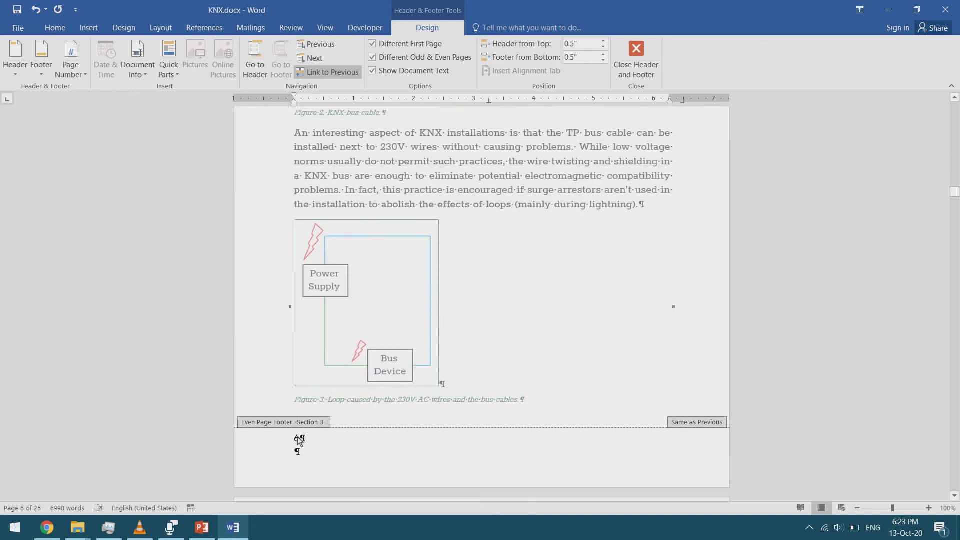
scroll(298, 440, "down", 11)
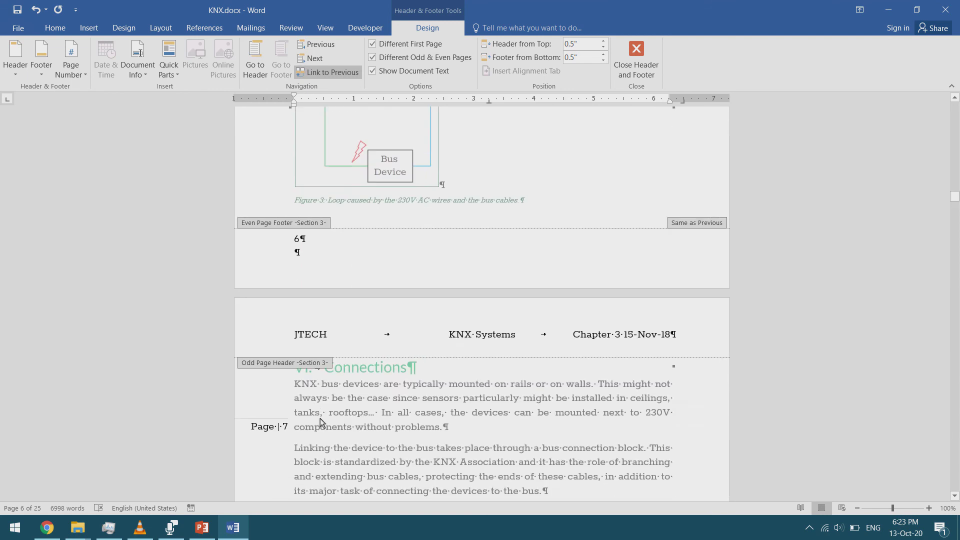
scroll(290, 226, "down", 11)
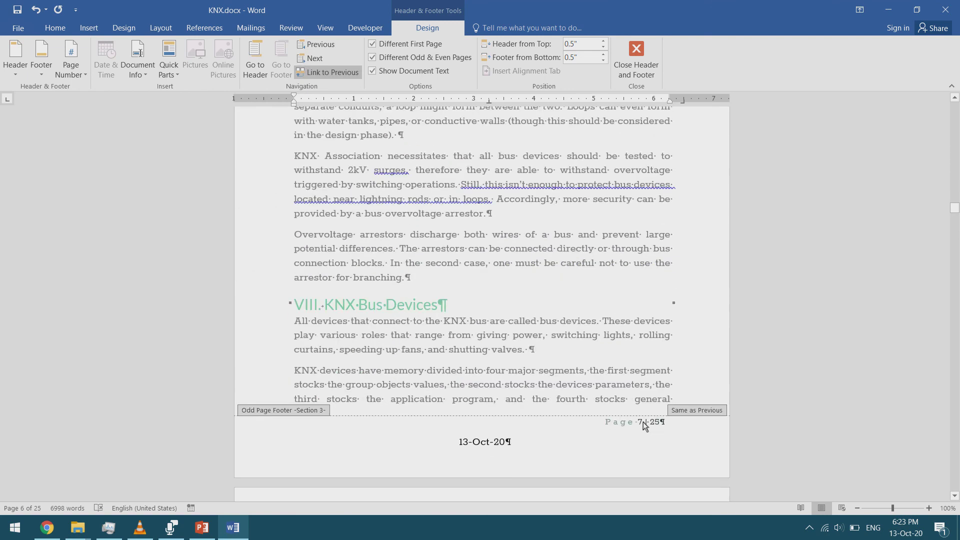
scroll(676, 430, "up", 20)
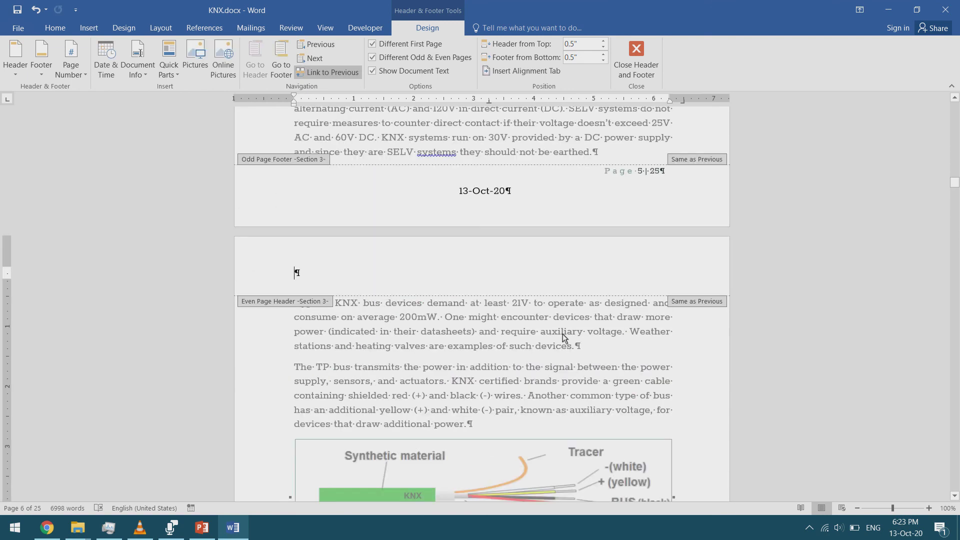
Step: Close header and footer editing, then reopen page 6's even-page header
double_click(620, 380)
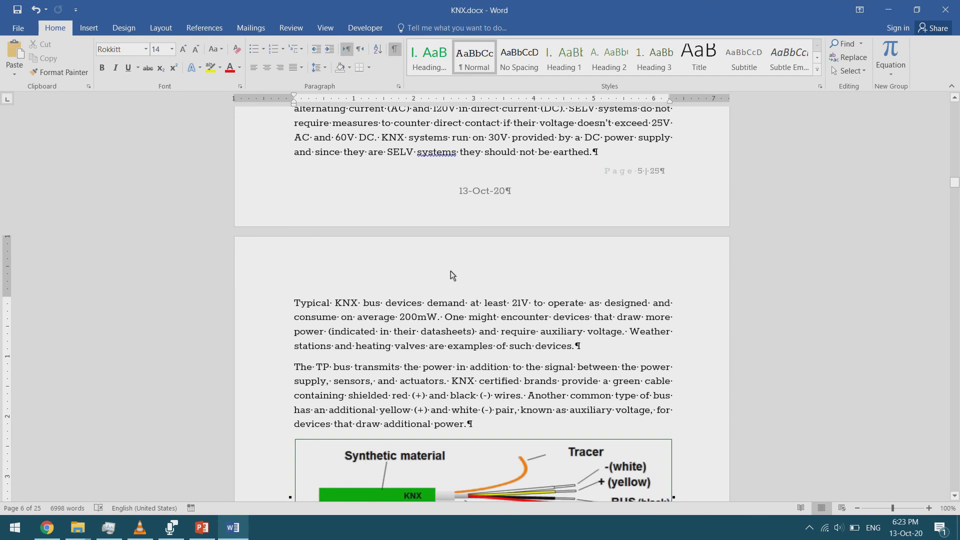
scroll(422, 202, "down", 1)
double_click(430, 234)
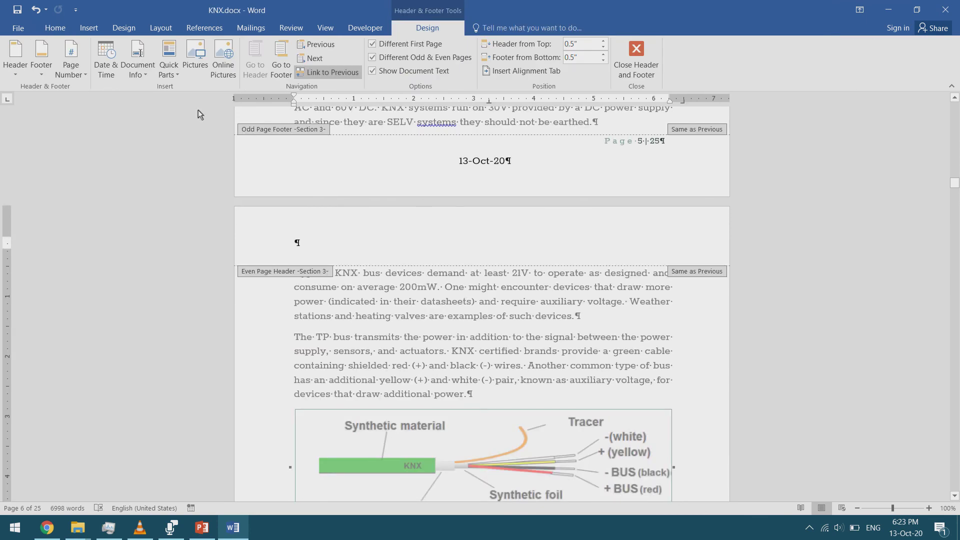
Step: Insert nature5.jpg into the even-page header, shrunk to about 0.83 by 1.25 inches
left_click(196, 58)
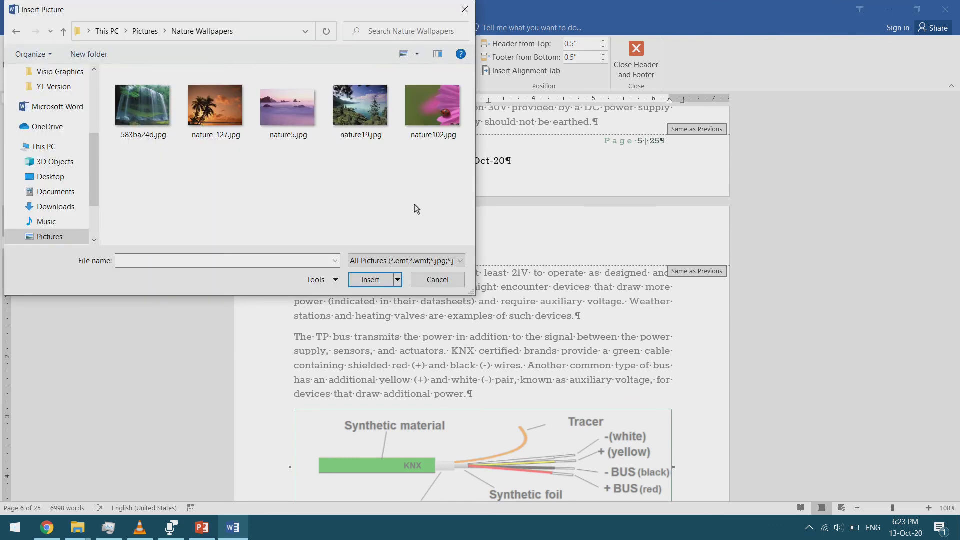
double_click(281, 128)
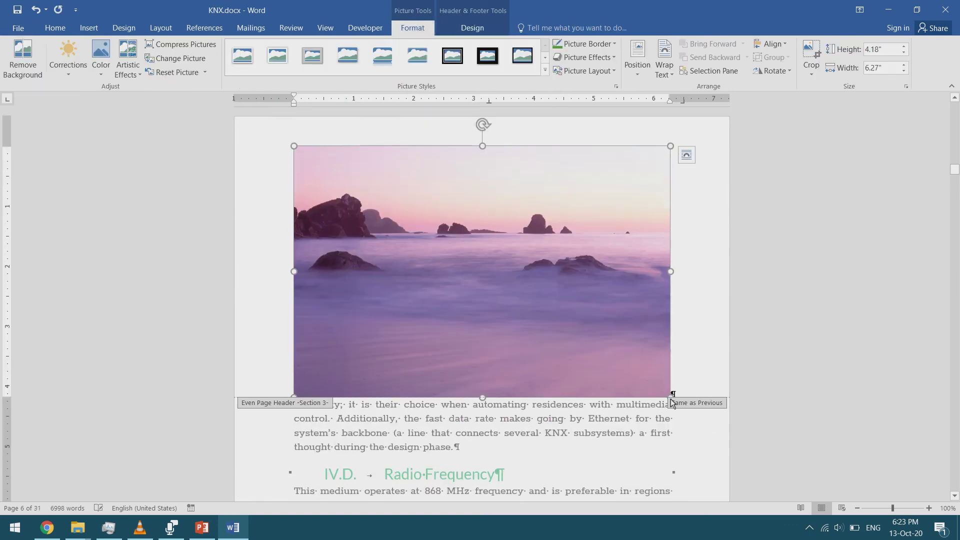
left_click_drag(670, 397, 328, 163)
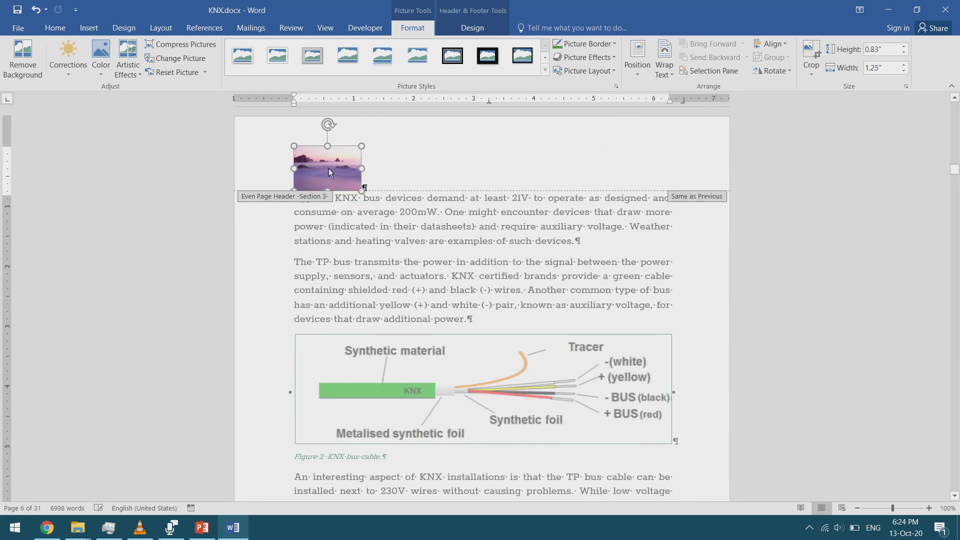
double_click(384, 212)
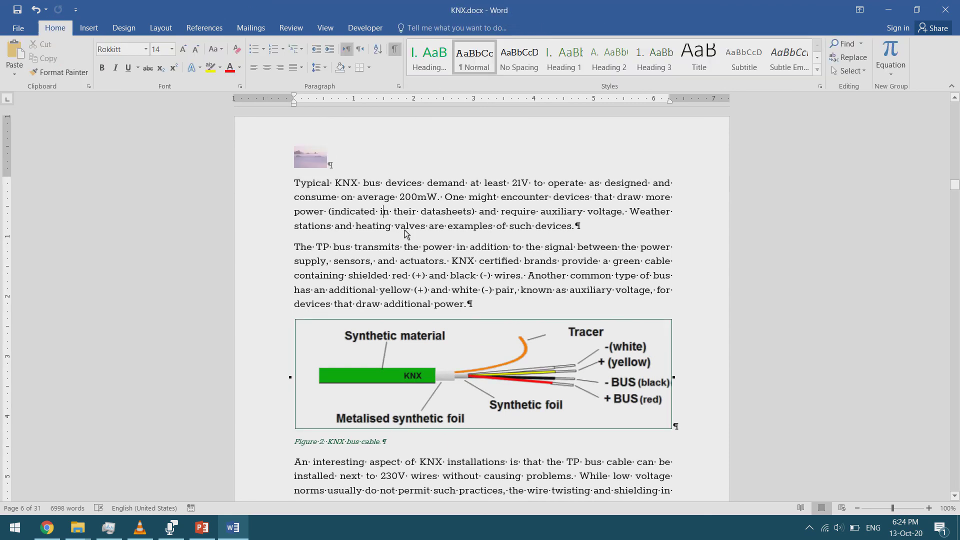
scroll(538, 299, "down", 12)
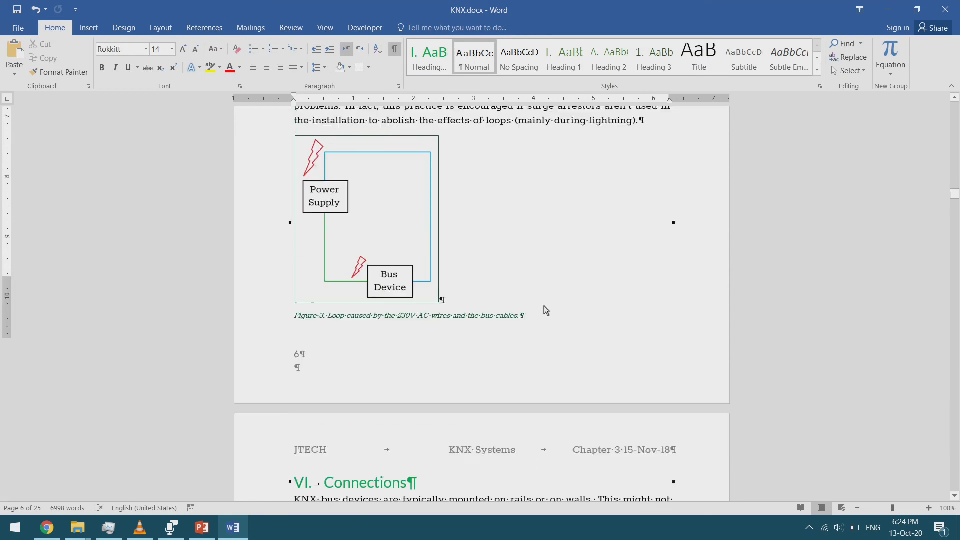
scroll(544, 306, "down", 15)
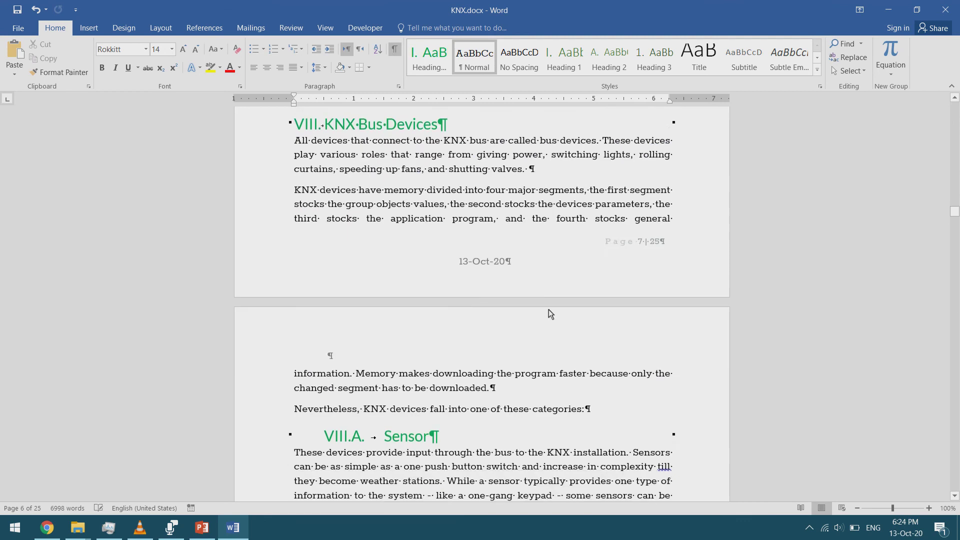
scroll(549, 313, "down", 3)
Step: Open the print preview to check page 6's headers, footers, page numbers and header photo
left_click(18, 28)
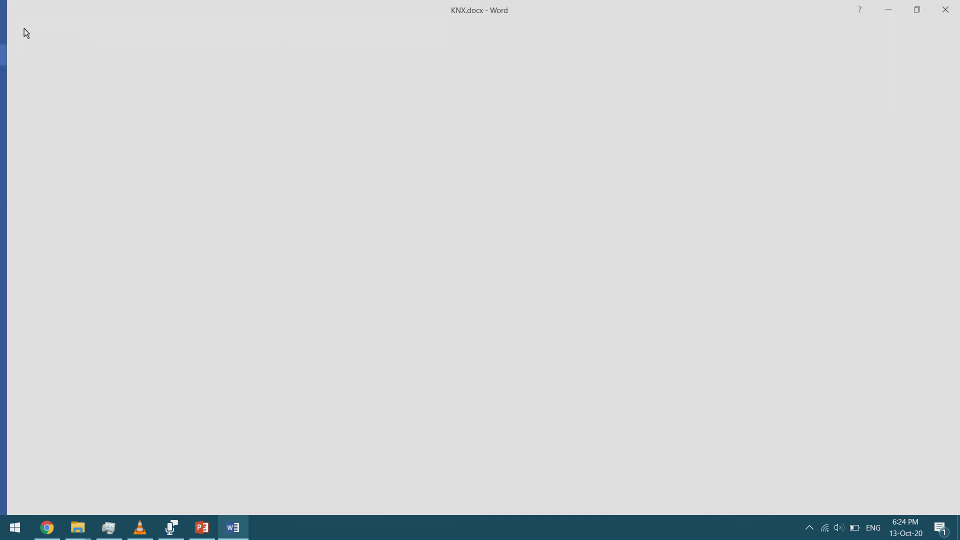
left_click(73, 161)
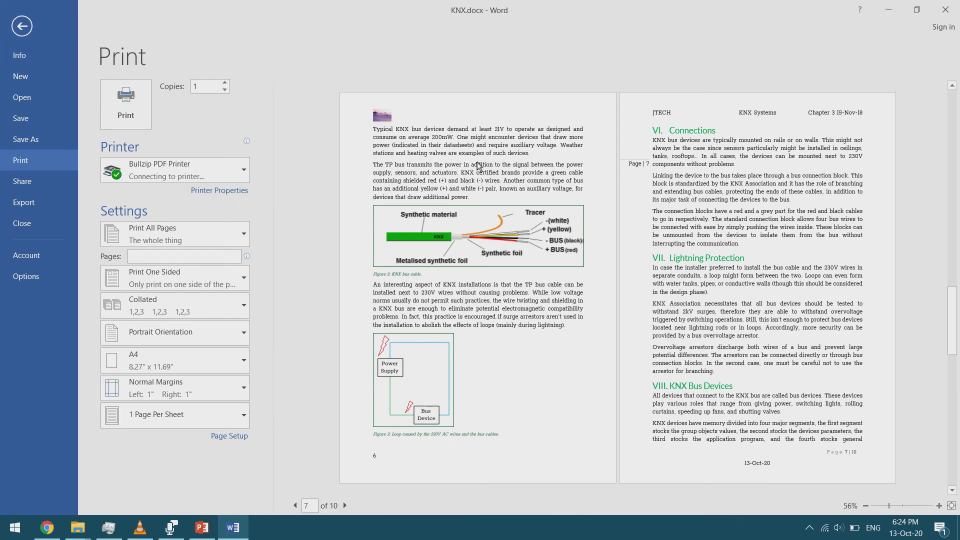